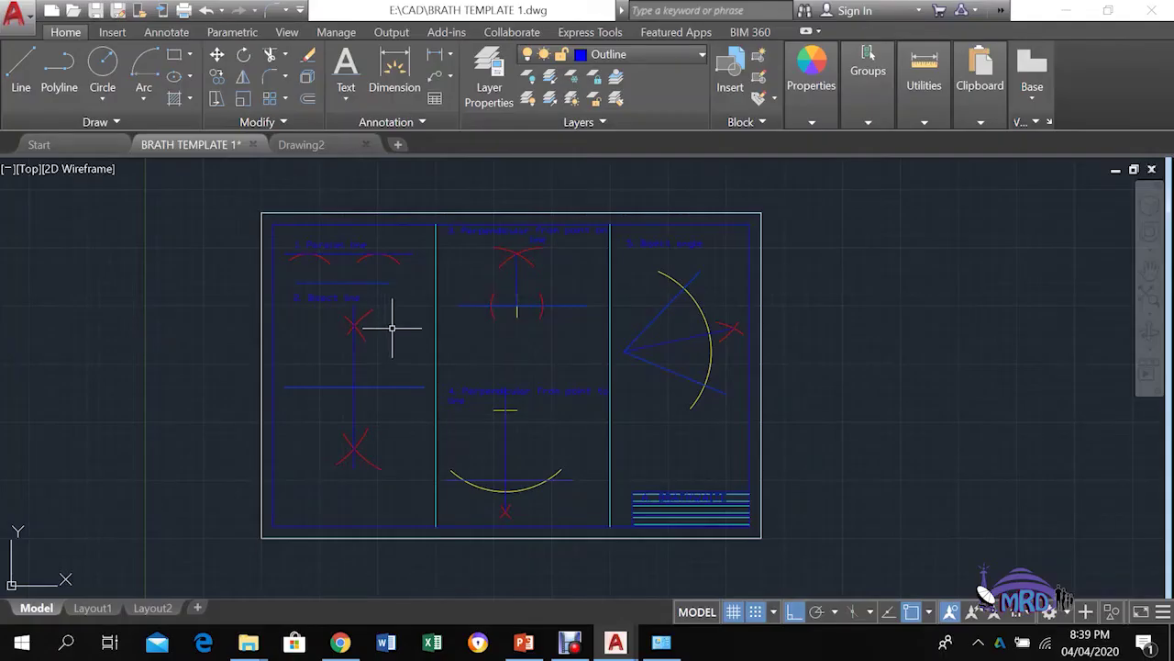
Turn the Outline layer off to examine the construction arcs of figure 1, Parallel line, and turn the layer back on
scroll(394, 340, "down", 2)
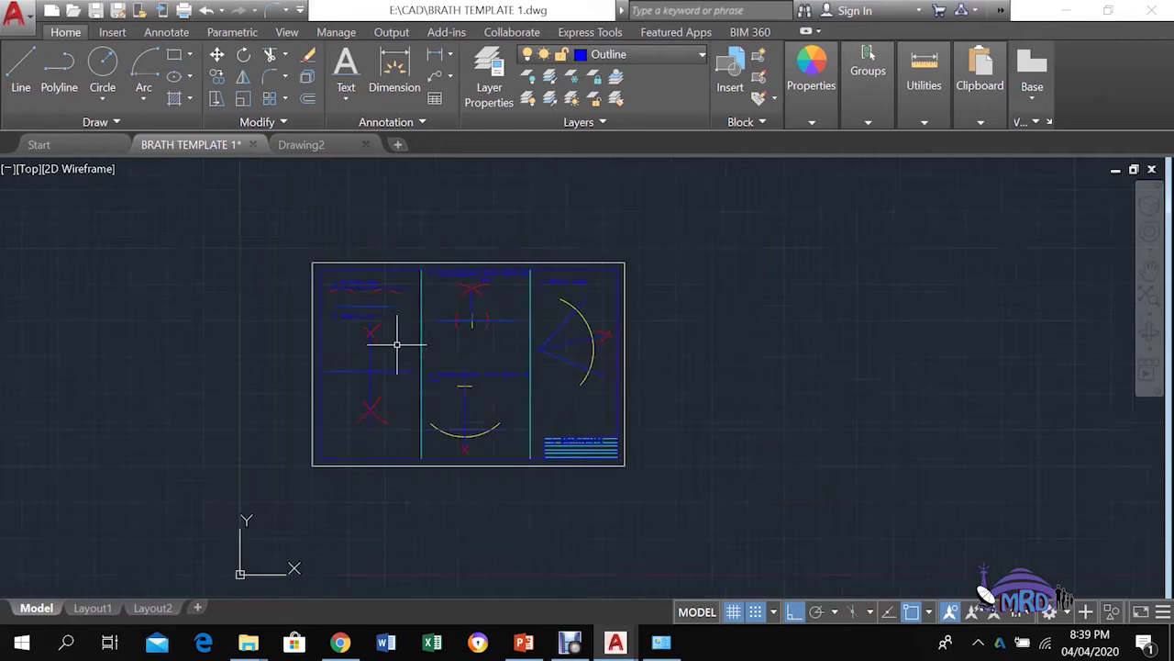
scroll(400, 348, "up", 5)
middle_click_drag(400, 349, 489, 404)
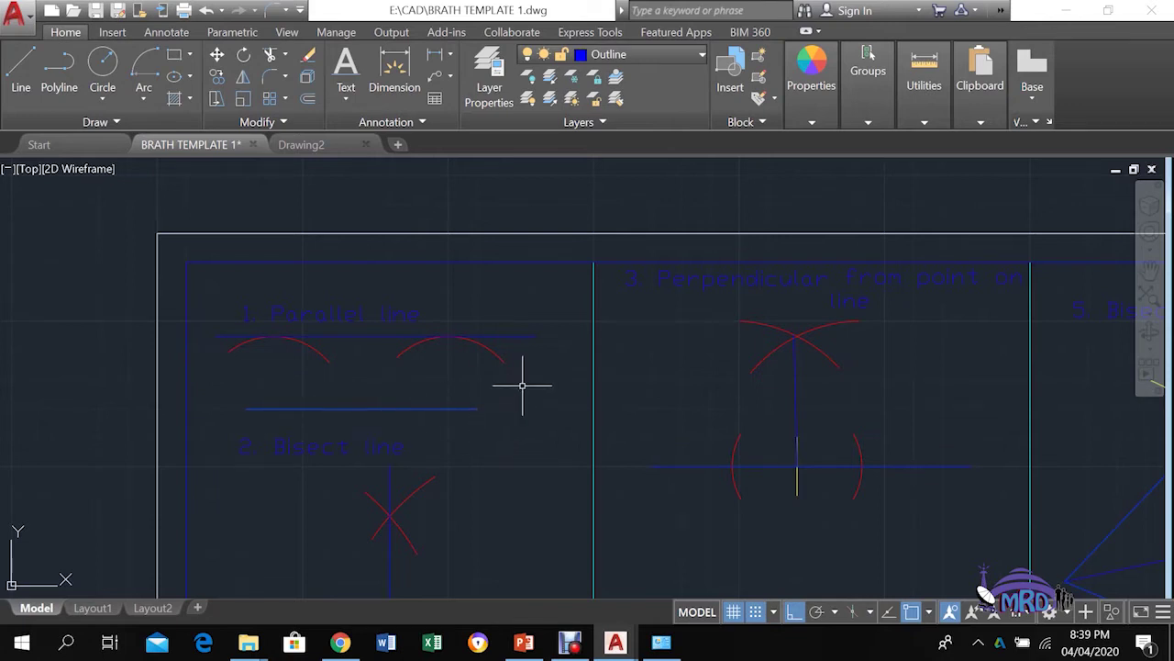
left_click(642, 54)
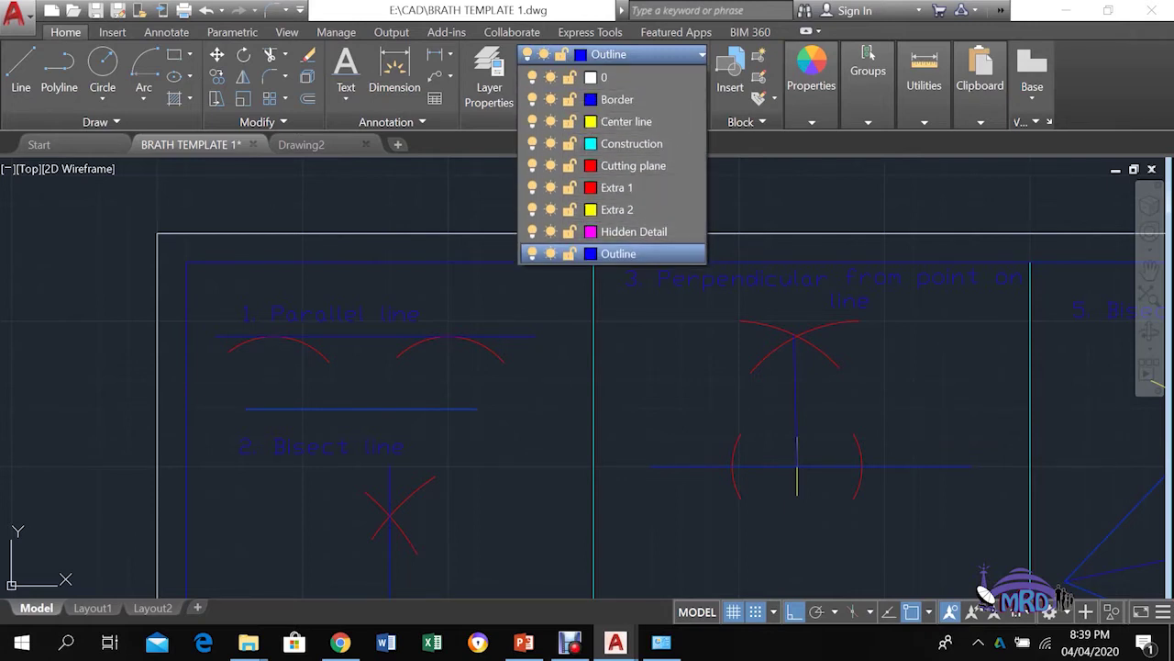
left_click(532, 253)
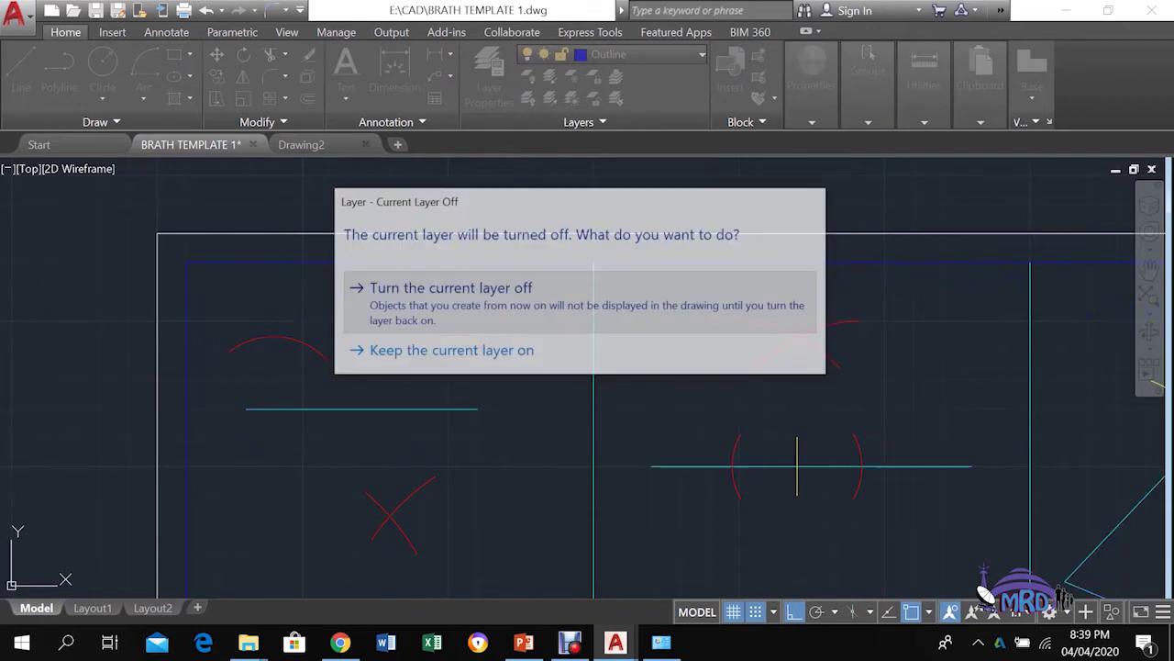
left_click(450, 292)
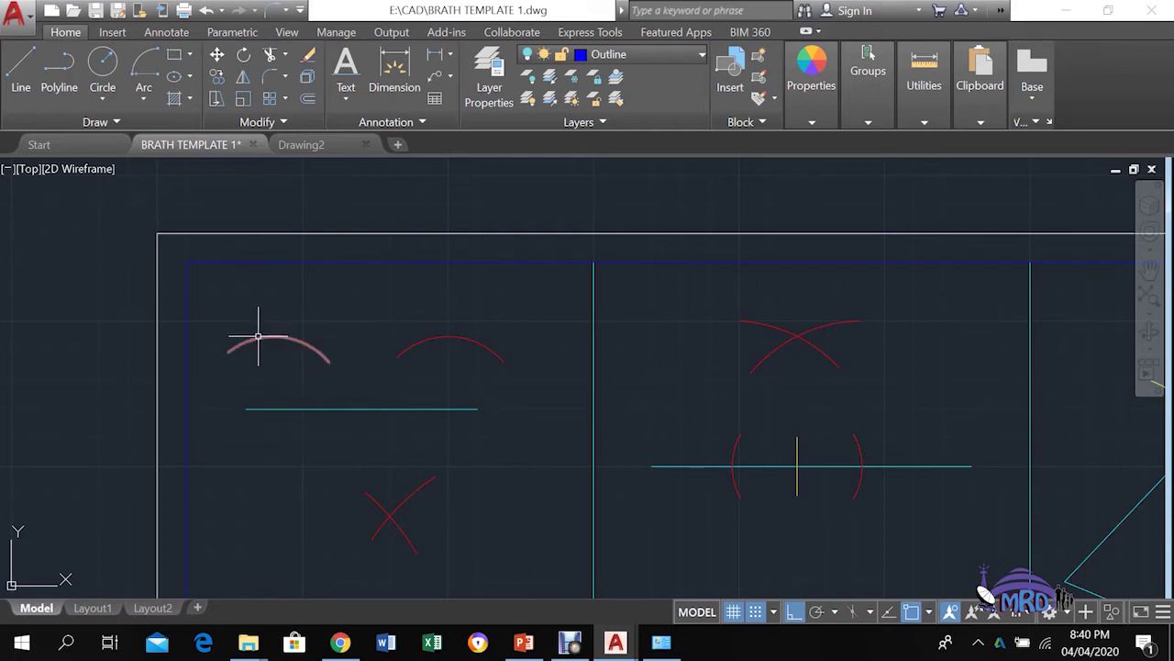
mouse_move(262, 335)
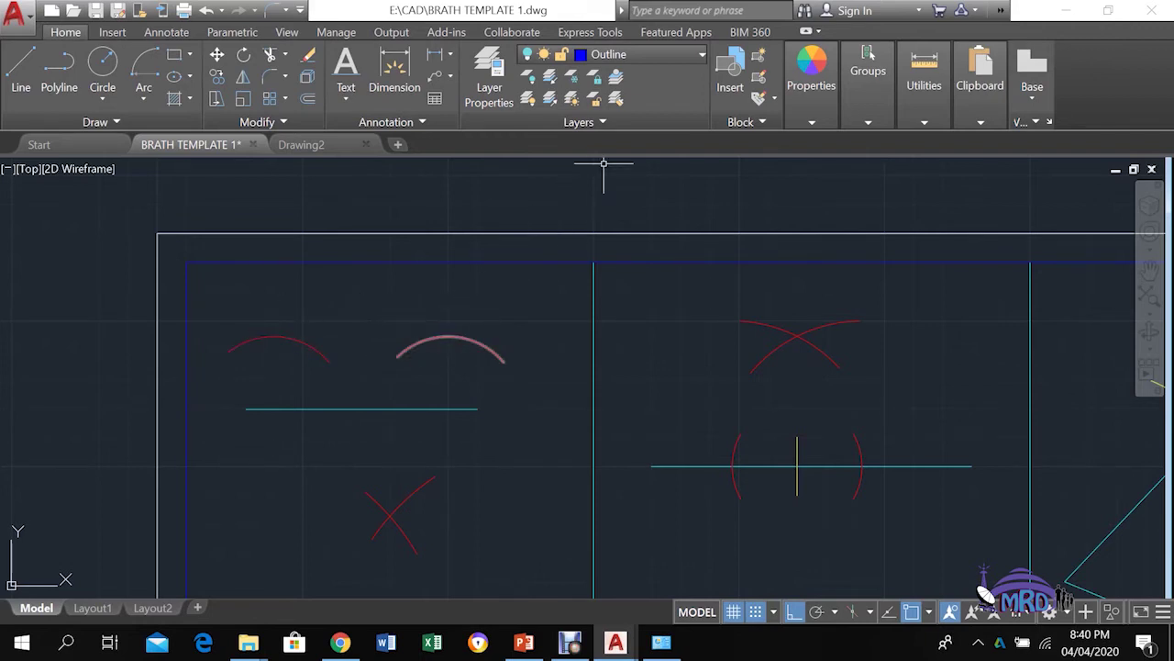
left_click(624, 55)
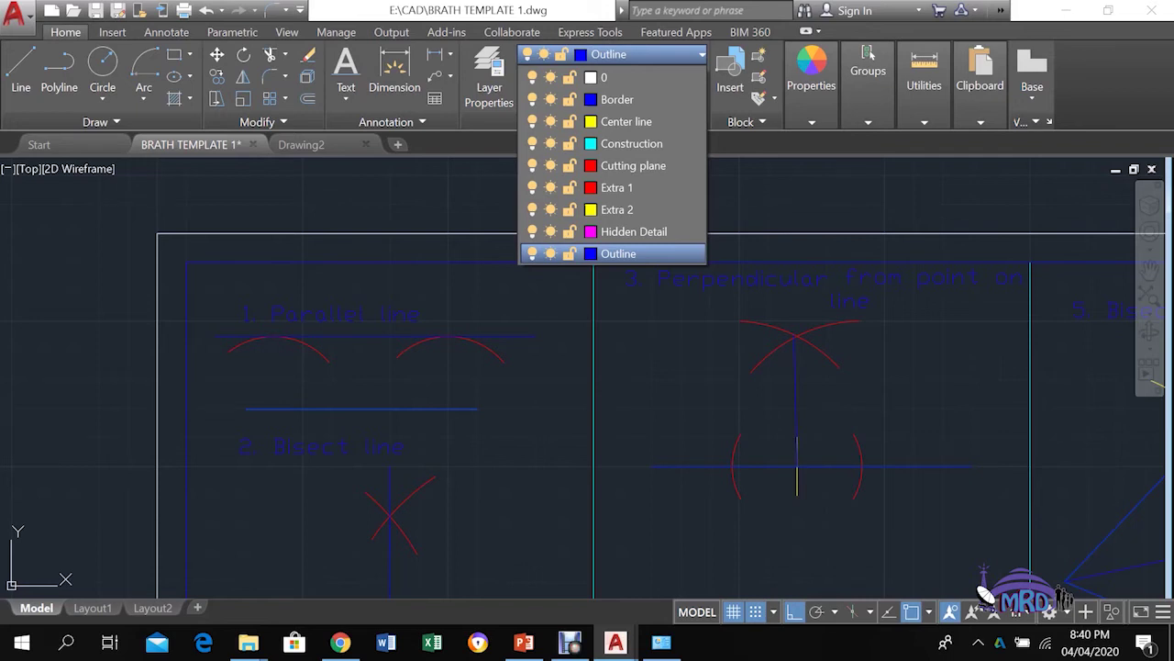
left_click(618, 254)
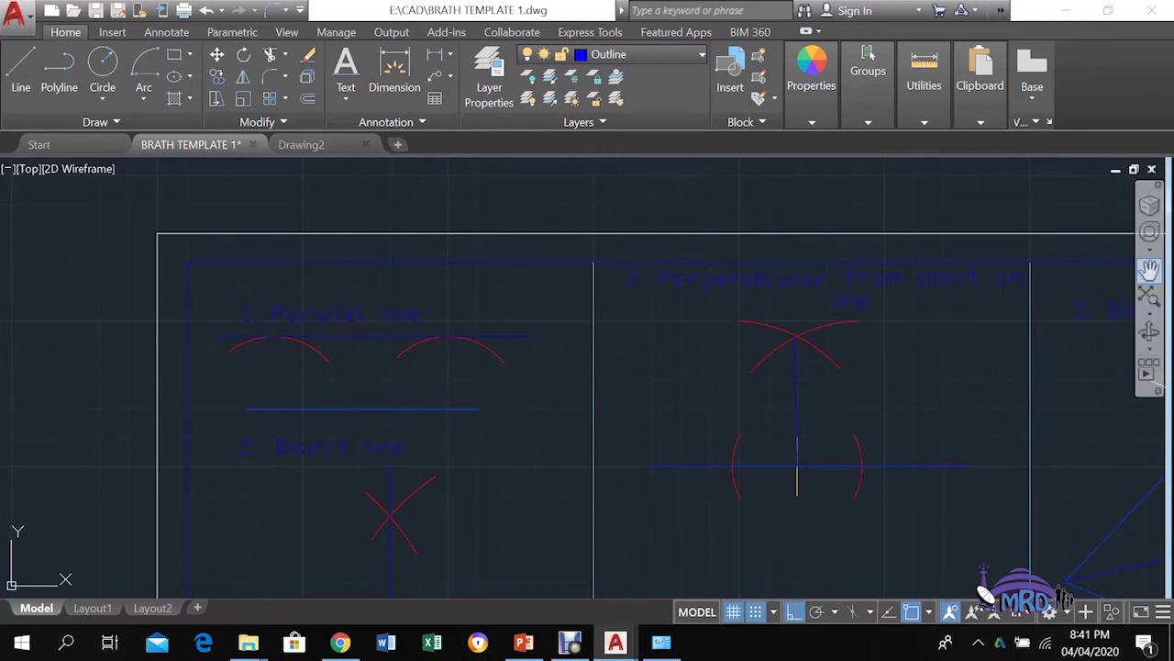
Turn the Outline layer off to examine the base line and crossing arcs of figure 2, Bisect line, and turn it on again
left_click(1149, 268)
mouse_move(453, 435)
left_mouse_down()
mouse_move(474, 410)
mouse_move(483, 202)
mouse_move(467, 180)
mouse_move(459, 197)
left_mouse_up()
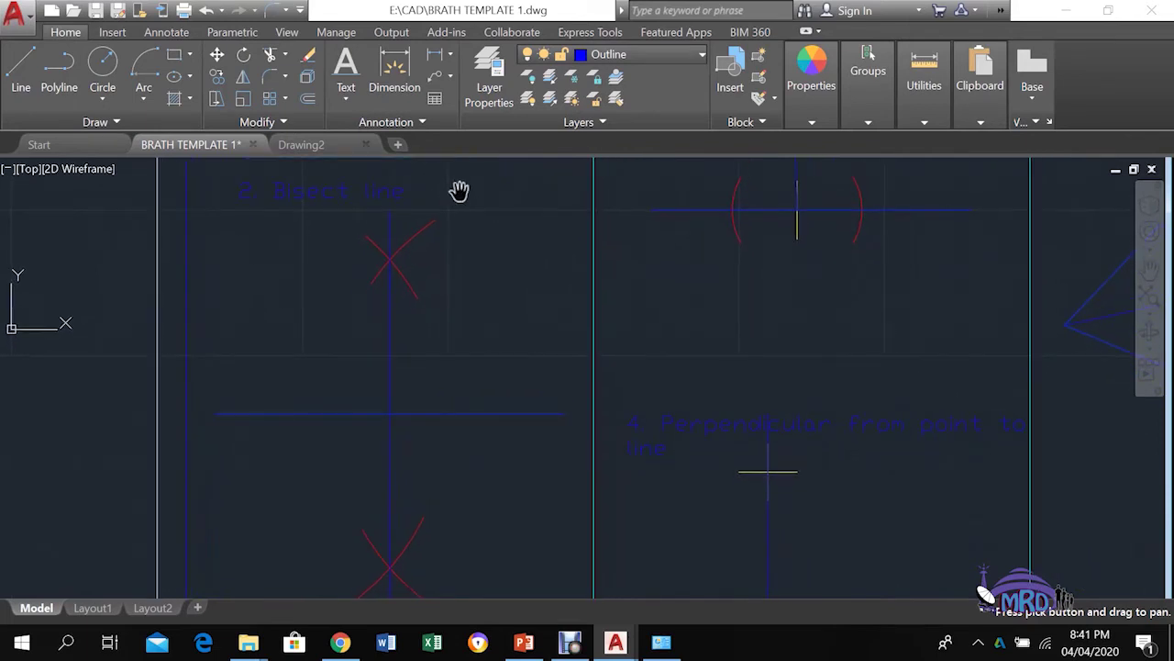
key("Escape")
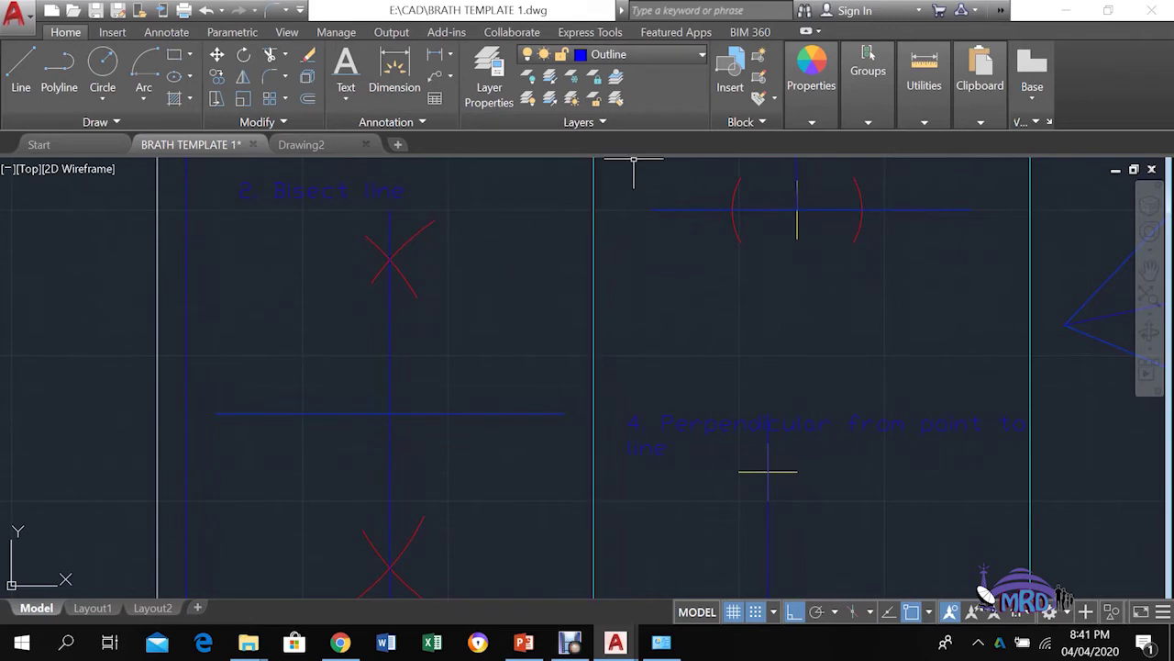
left_click(643, 54)
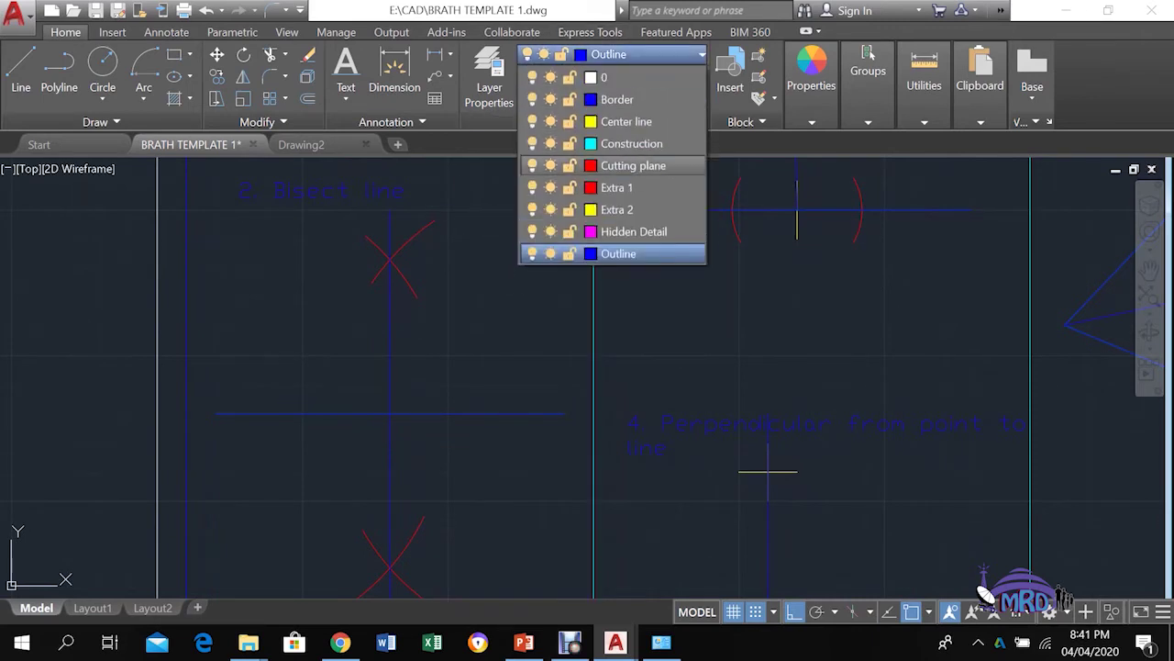
left_click(533, 254)
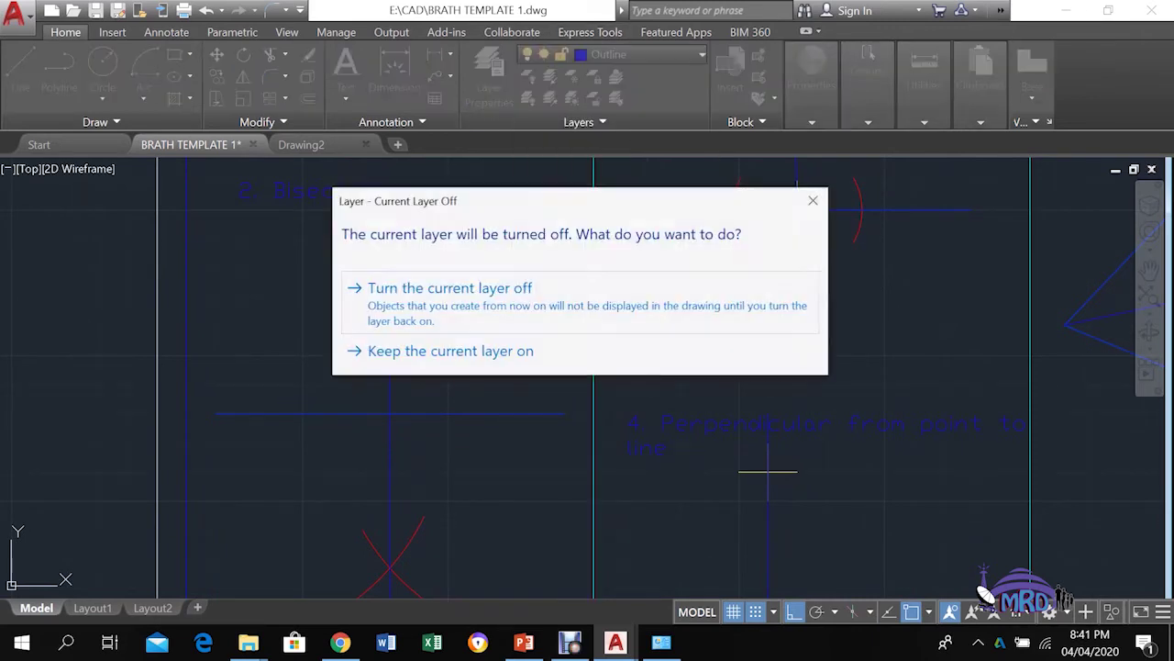
left_click(504, 293)
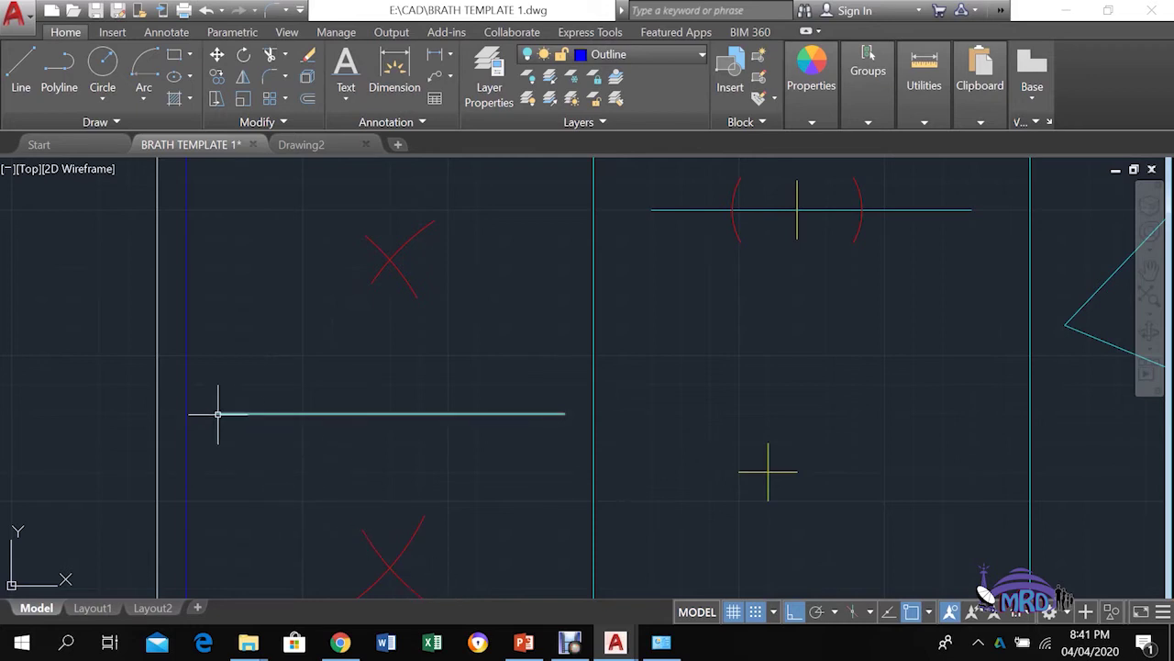
mouse_move(219, 412)
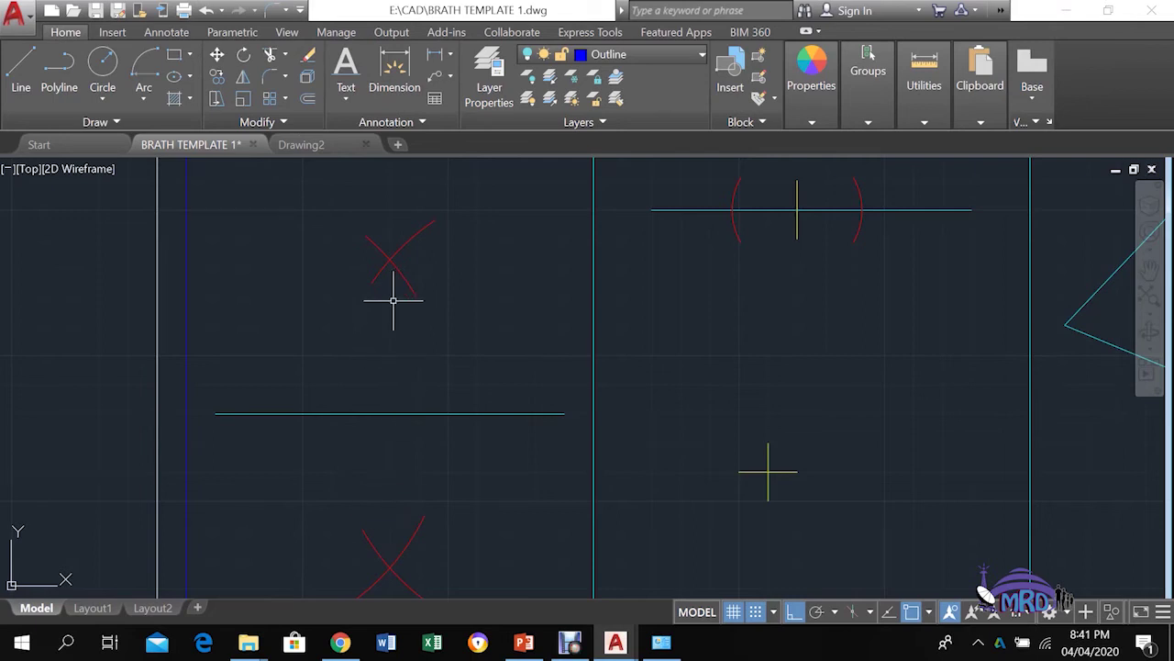
left_click(610, 54)
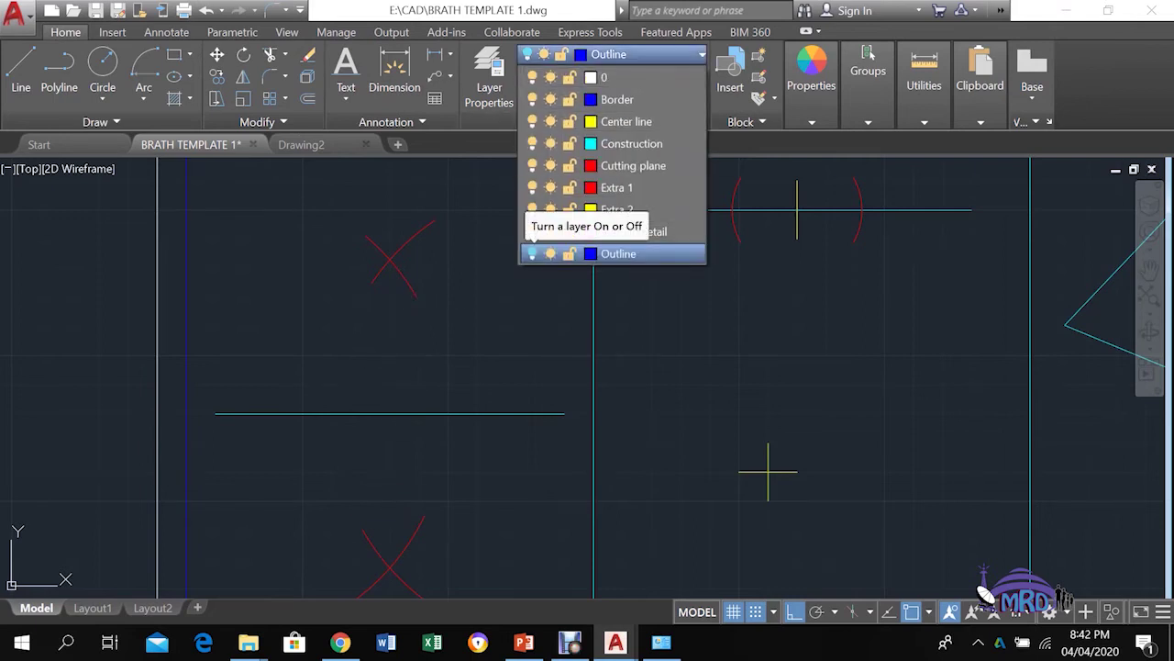
left_click(533, 254)
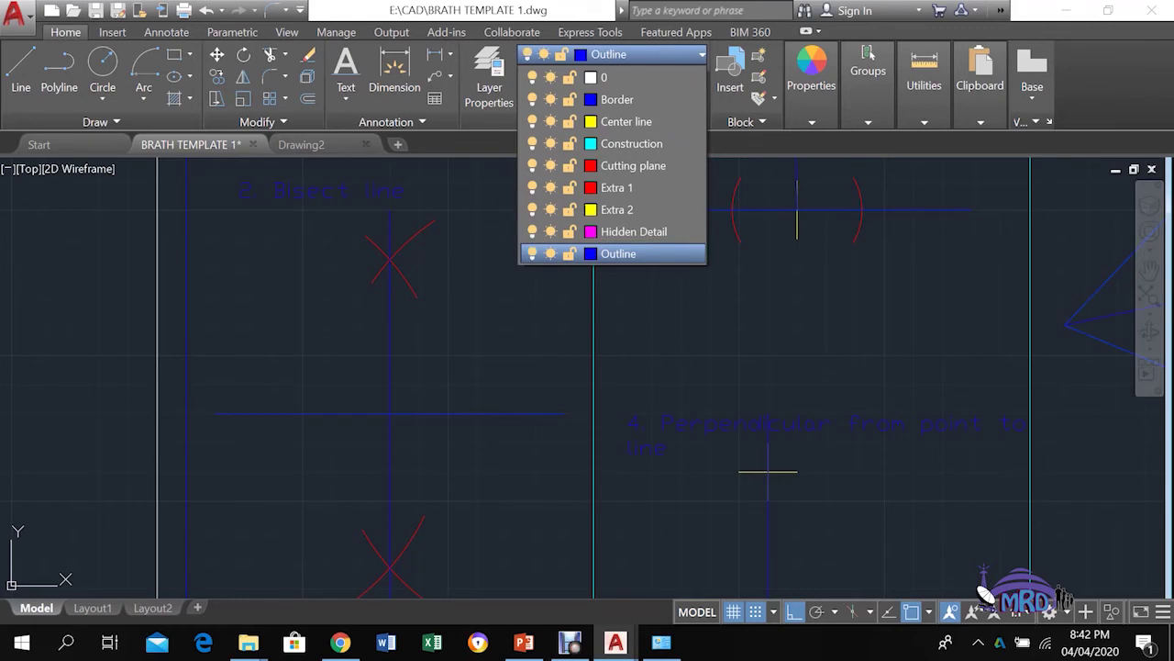
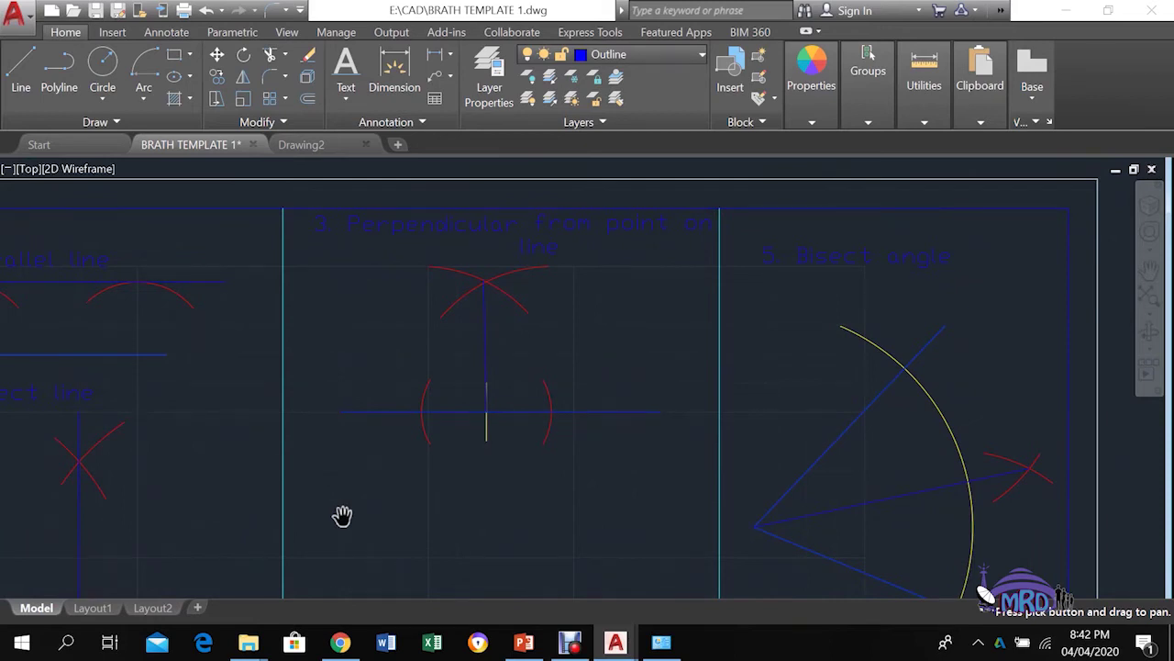
Turn the Outline layer off to examine the arcs of figure 3, Perpendicular from point on line, and restore the layer
left_click(633, 54)
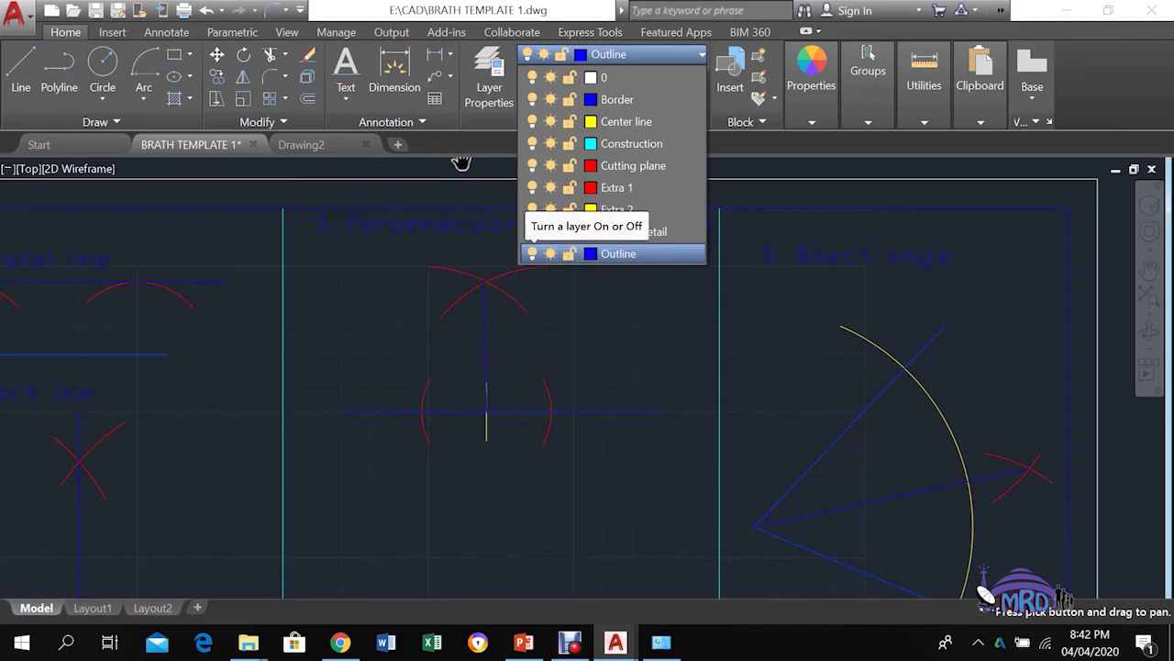
left_click(532, 254)
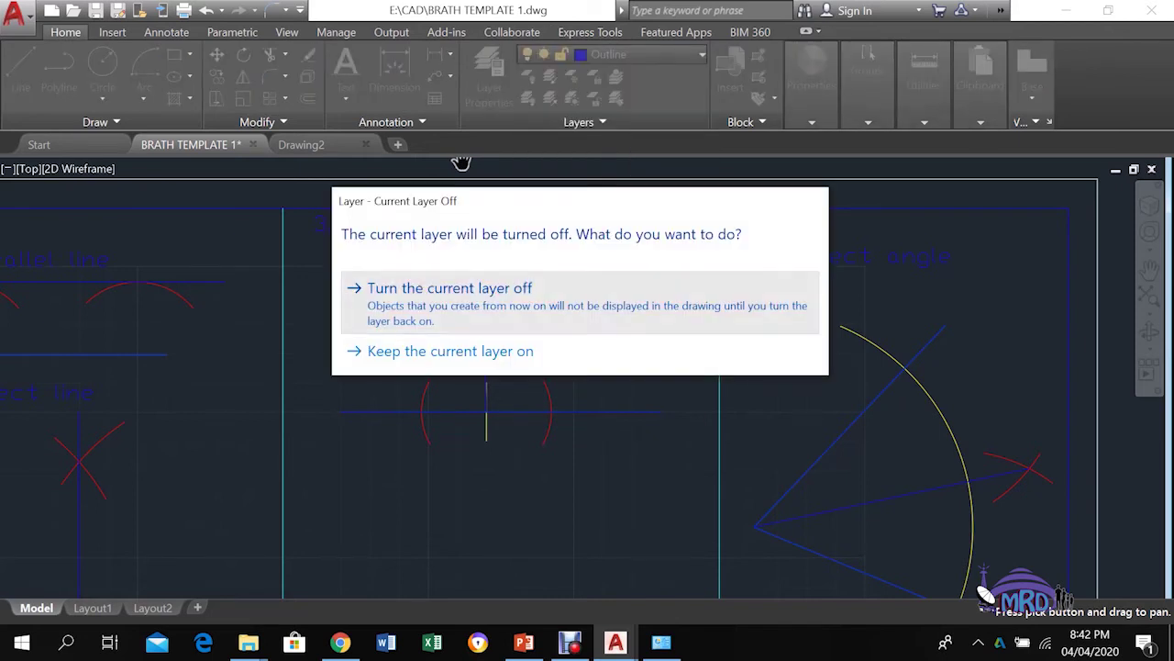
left_click(520, 288)
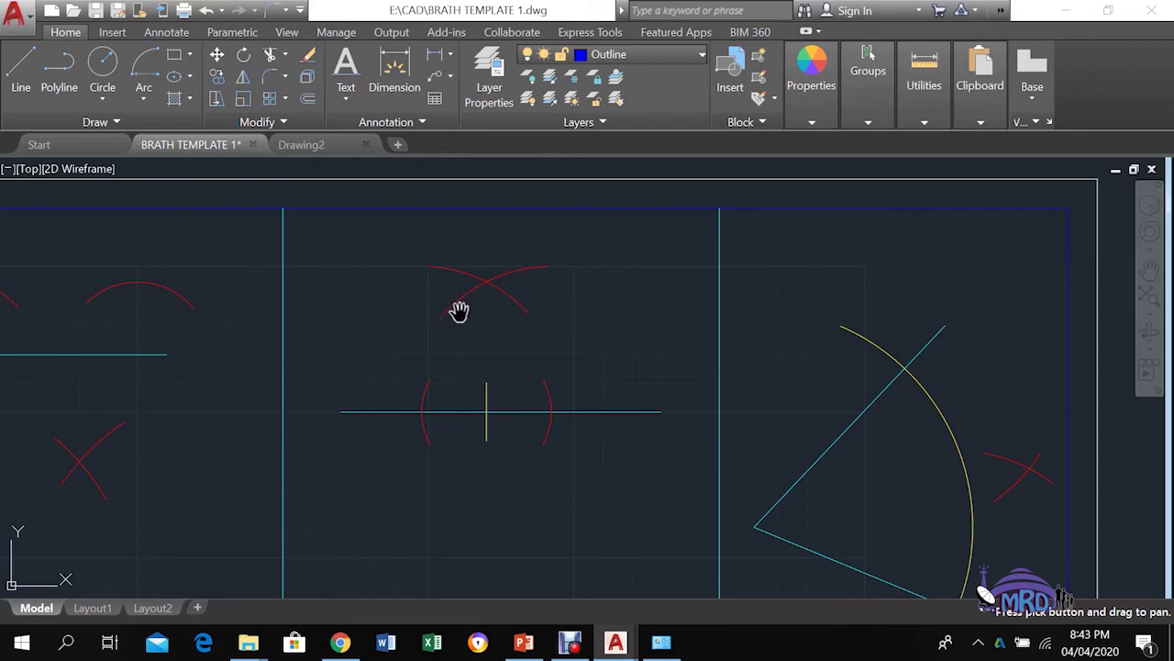
key("Escape")
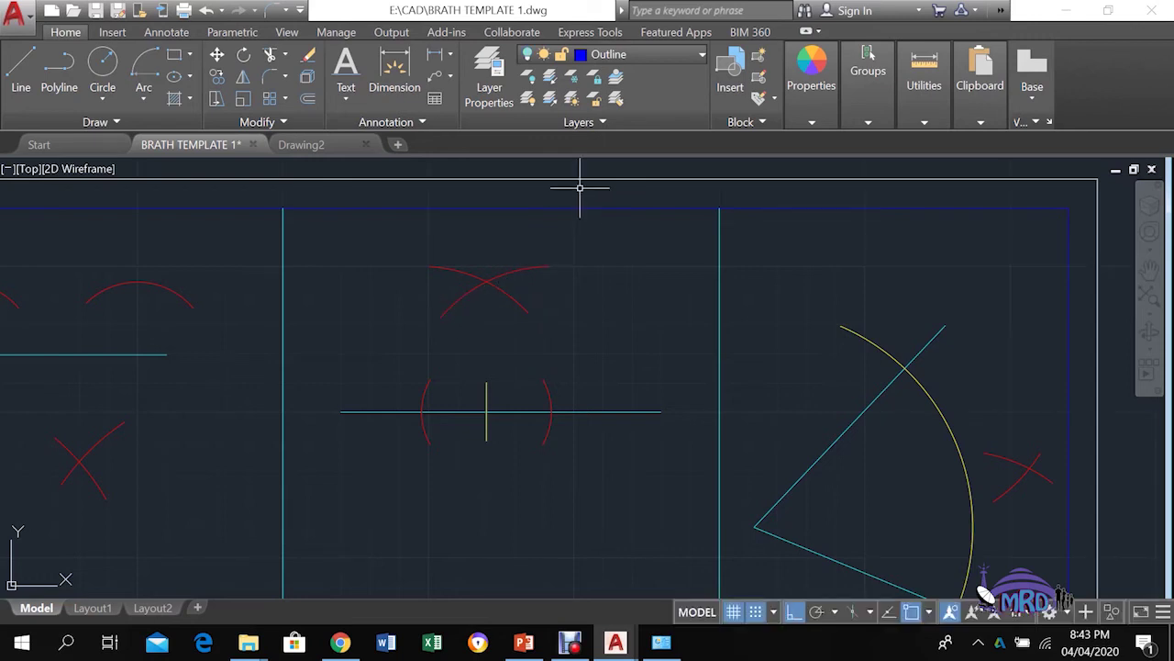
left_click(605, 54)
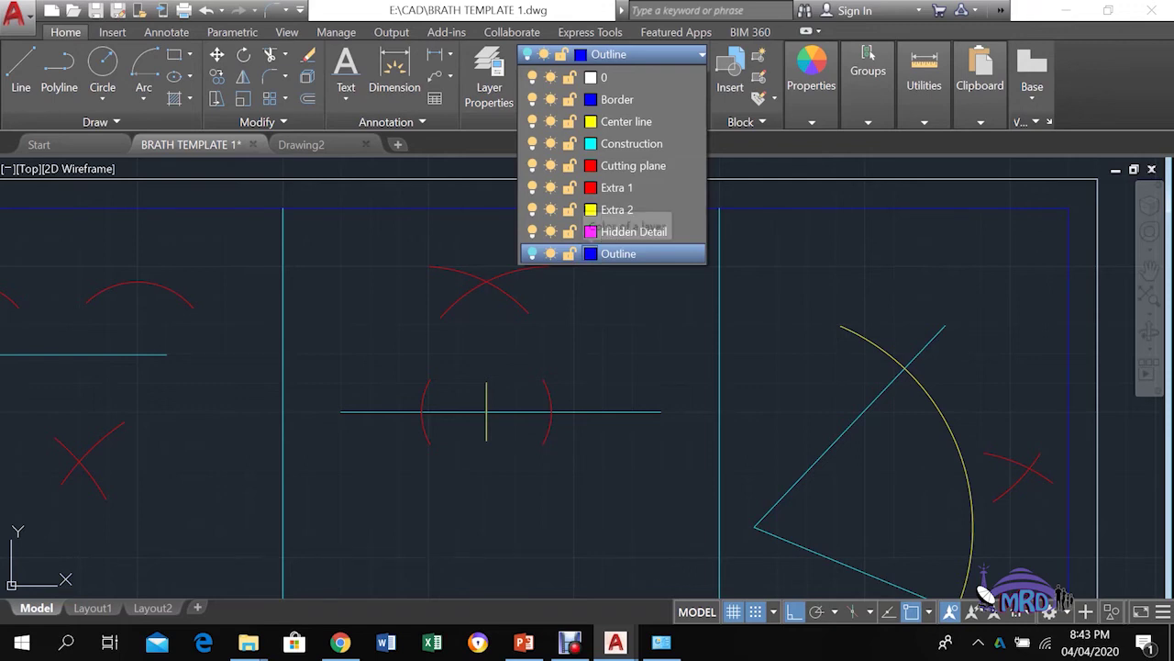
left_click(532, 253)
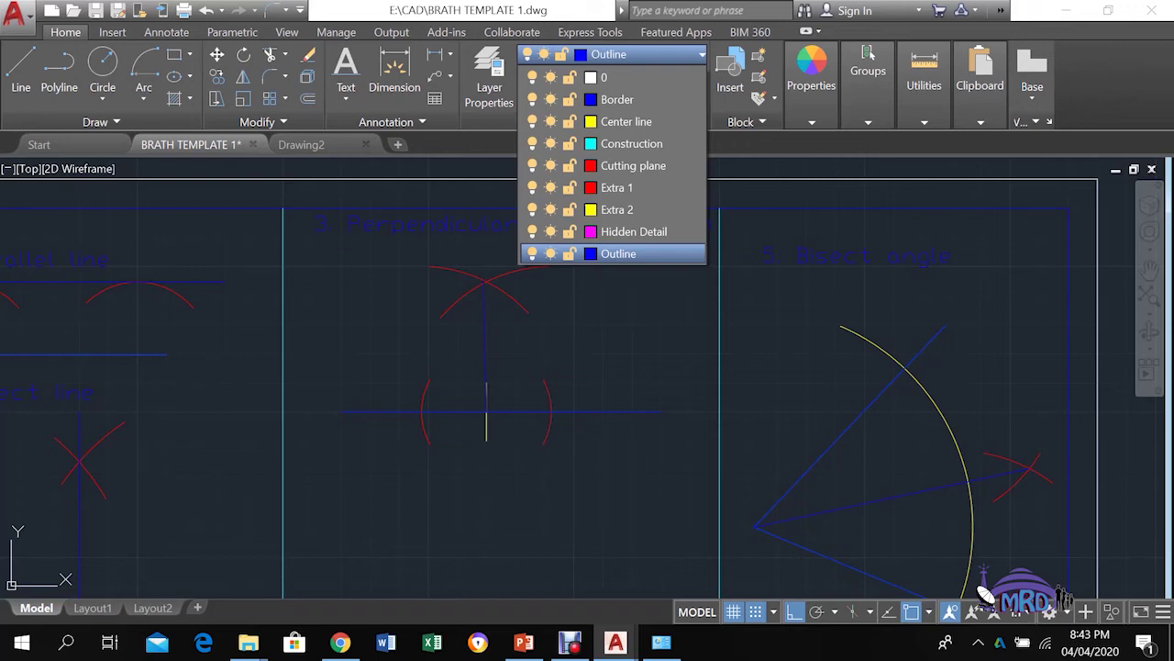
key("Escape")
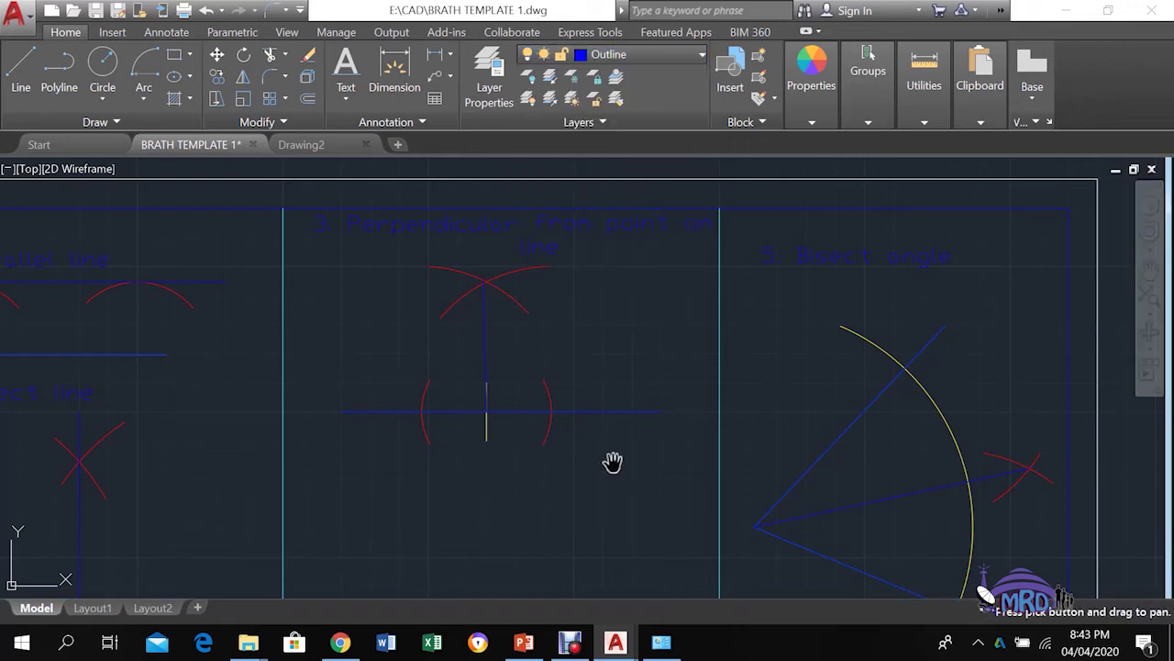
Turn off the Outline layer to expose the construction geometry of figure 4, Perpendicular from point to line
scroll(611, 462, "down", 2)
scroll(611, 461, "up", 2)
mouse_move(567, 520)
middle_mouse_down()
mouse_move(606, 409)
mouse_move(616, 157)
middle_mouse_up()
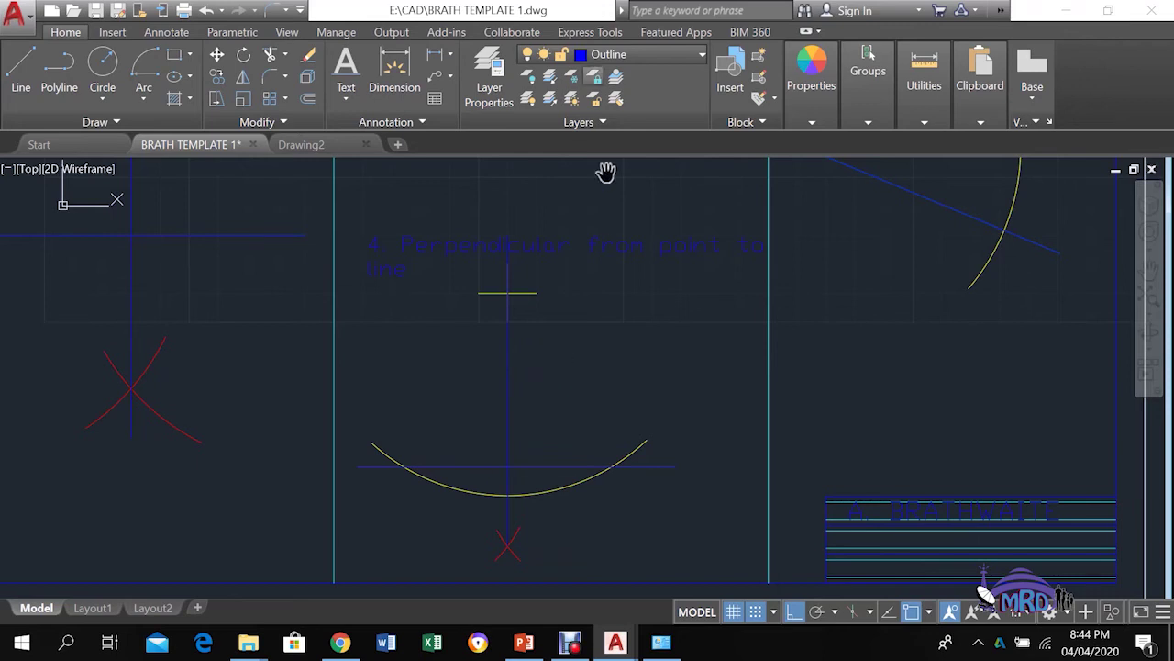
left_click(633, 54)
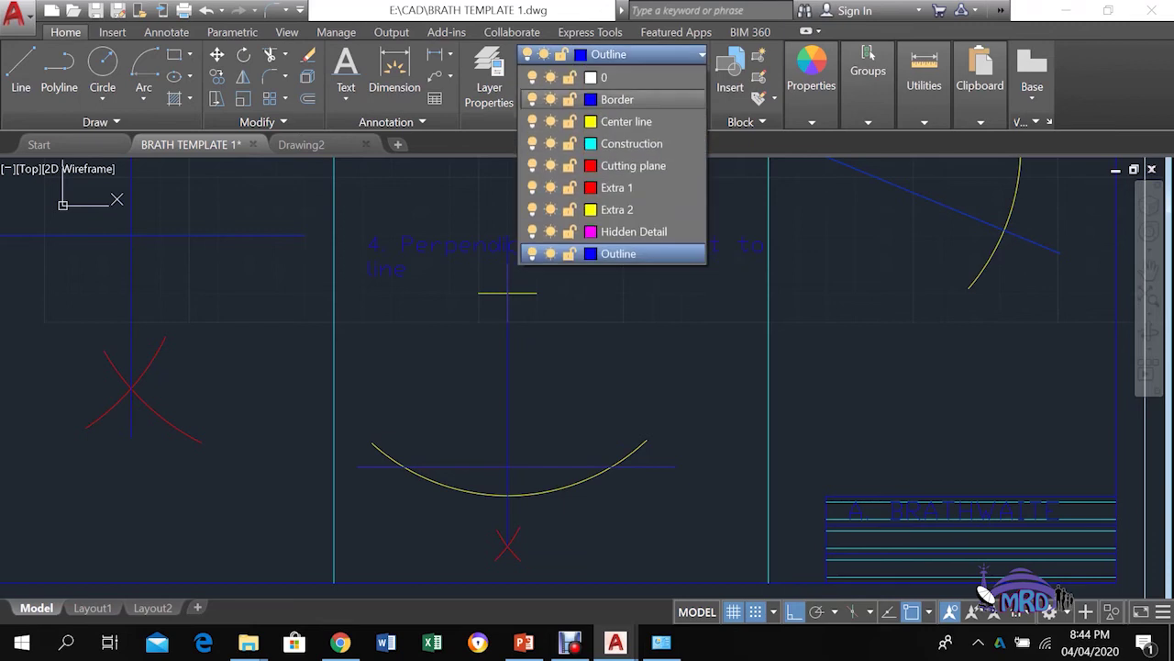
left_click(532, 254)
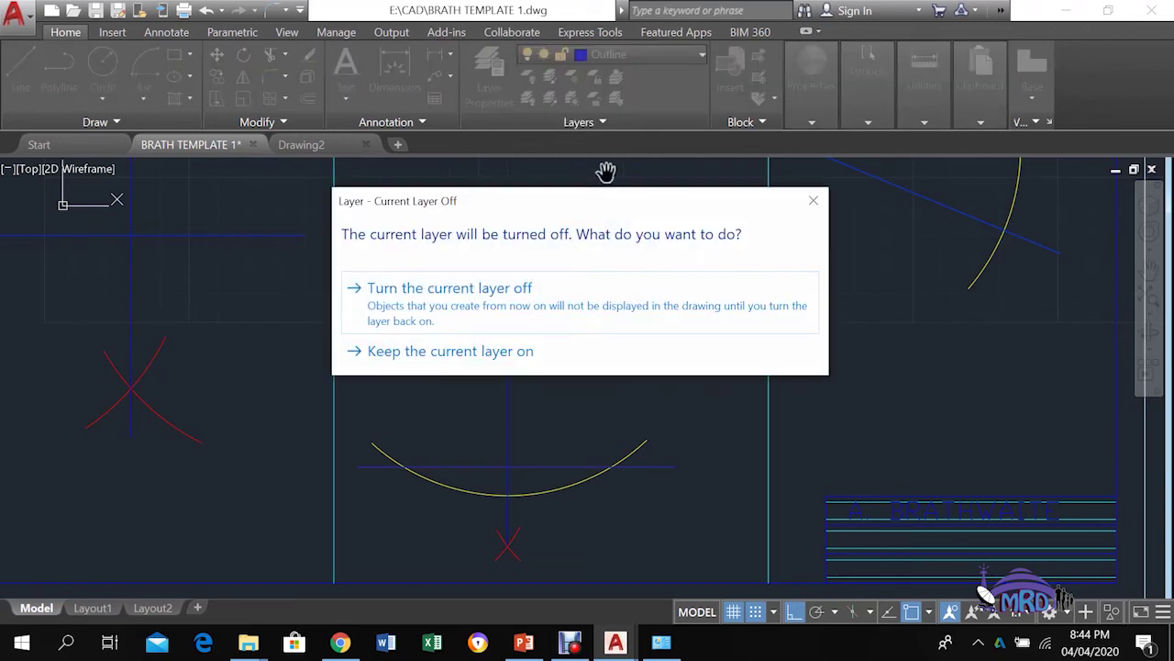
left_click(514, 289)
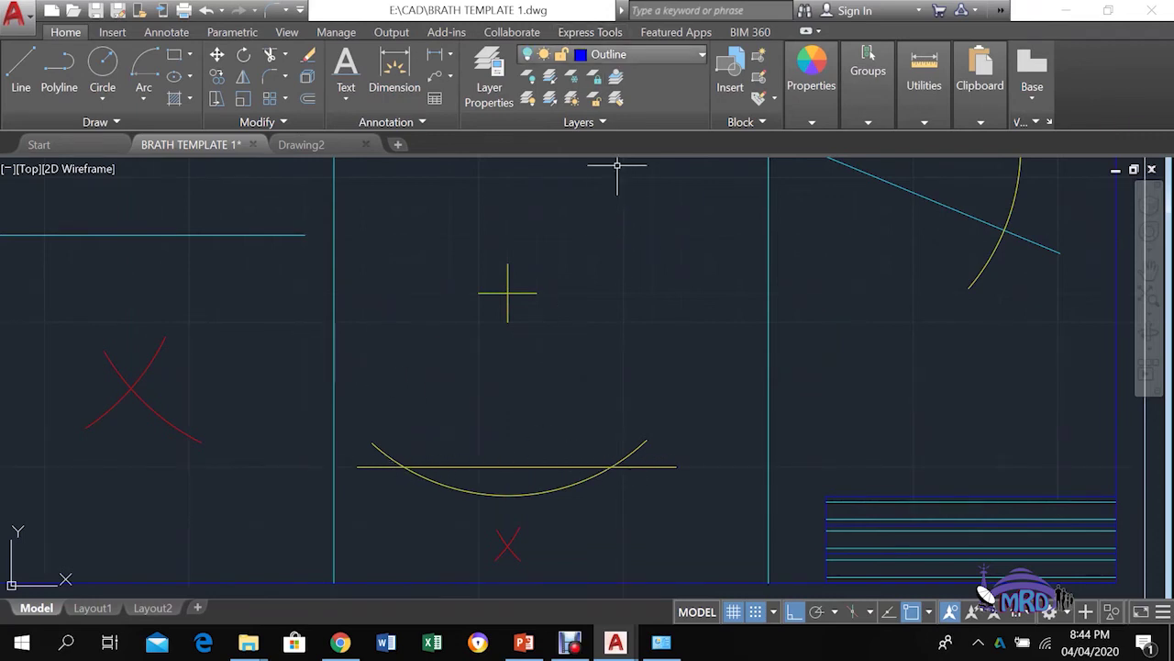
Move the yellow horizontal line crossing the large arc in figure 4 to the Construction layer
left_click(633, 54)
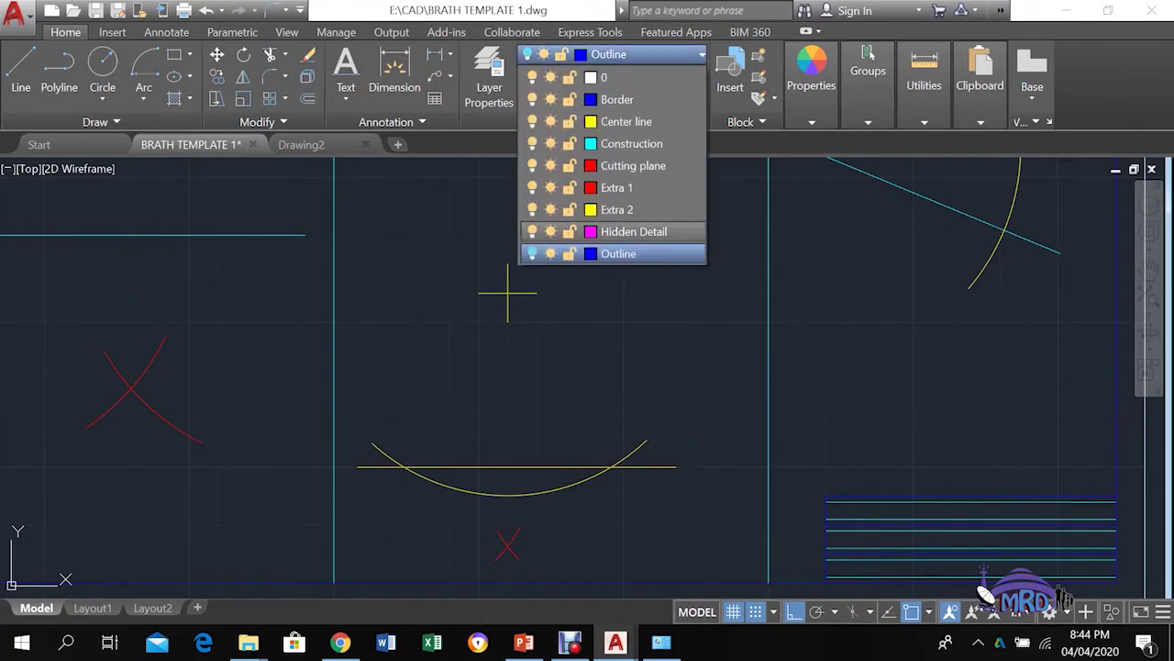
left_click(676, 470)
left_click(675, 467)
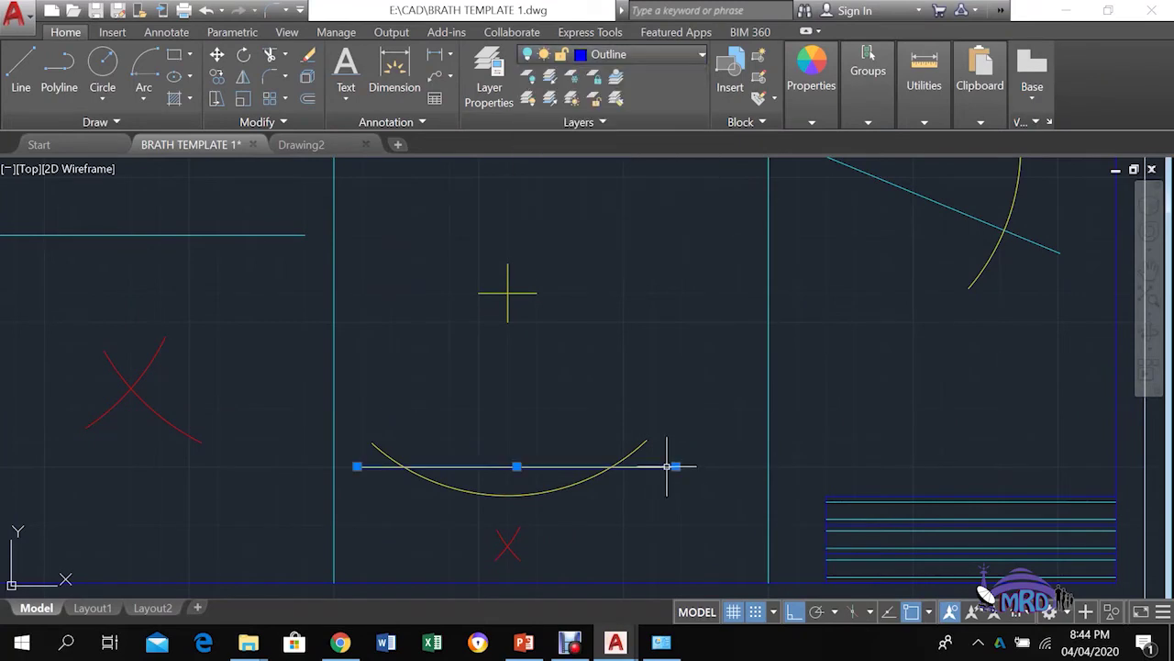
left_click(643, 54)
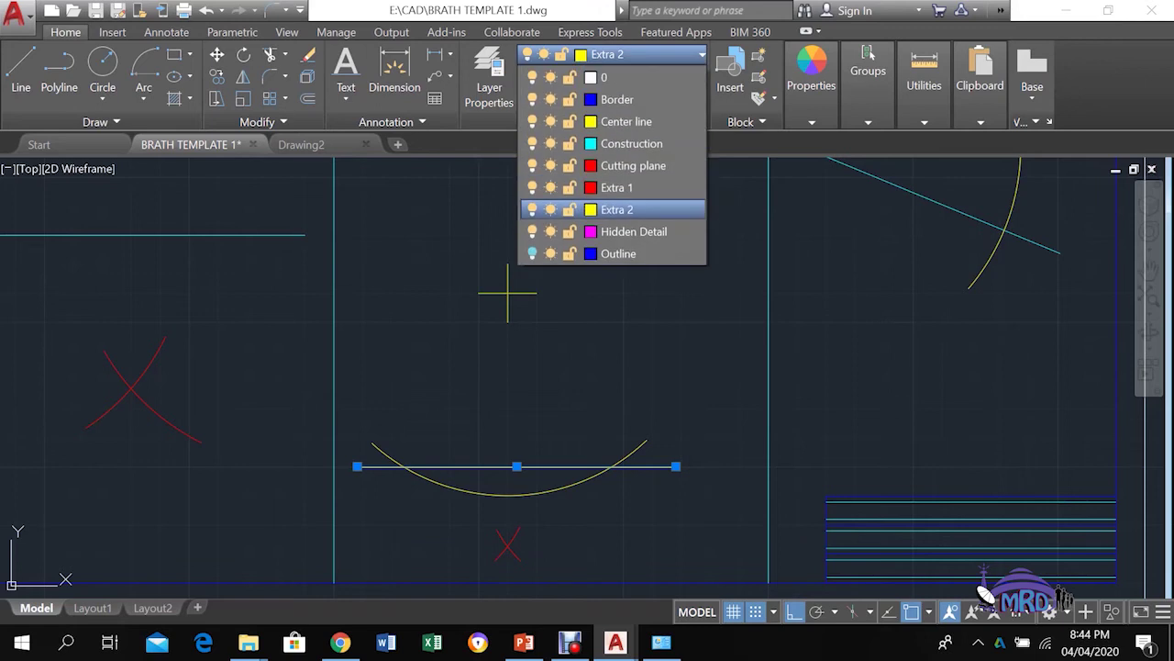
left_click(631, 143)
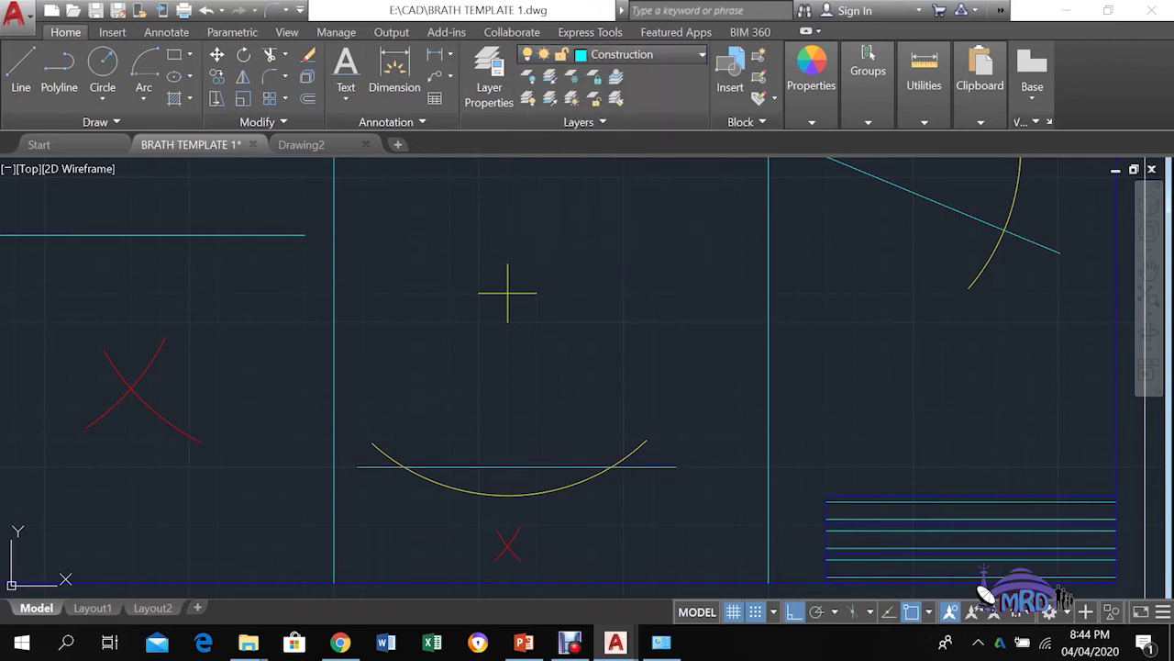
key("Escape")
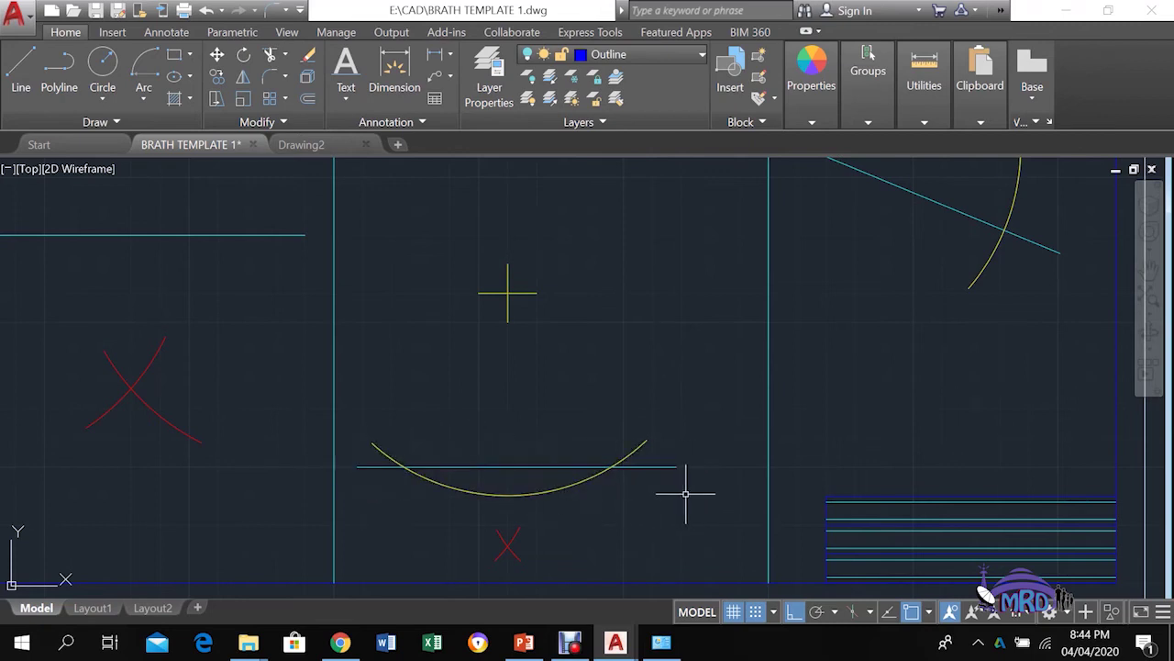
Turn the Outline layer back on to show the finished perpendicular in figure 4
mouse_move(503, 293)
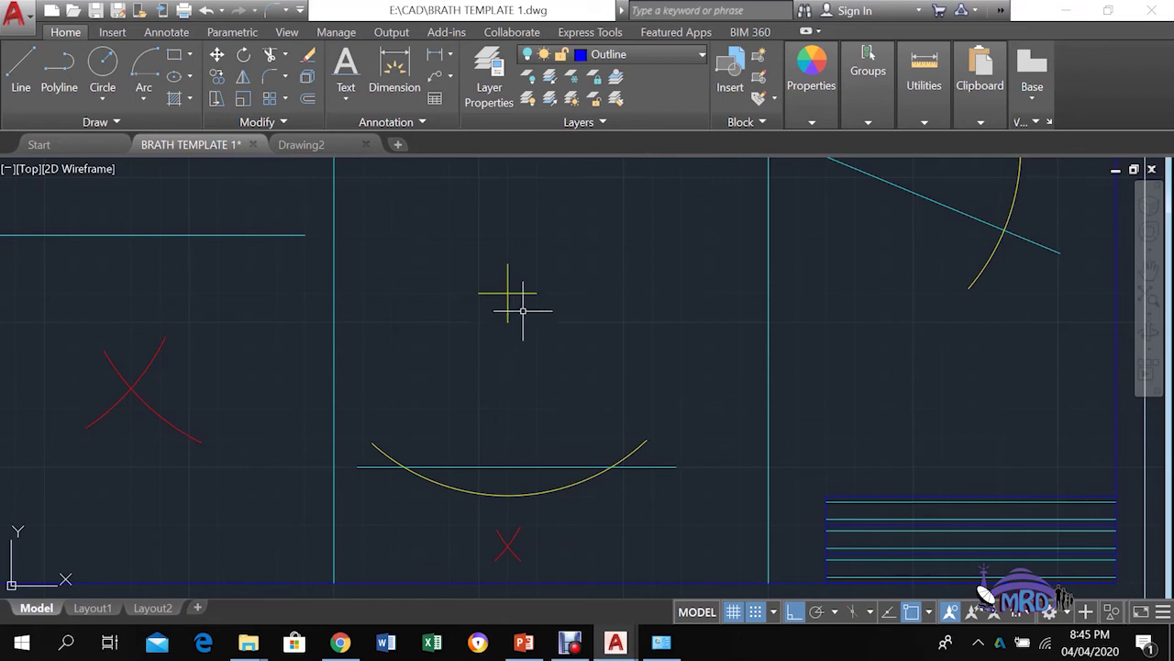
left_click(624, 55)
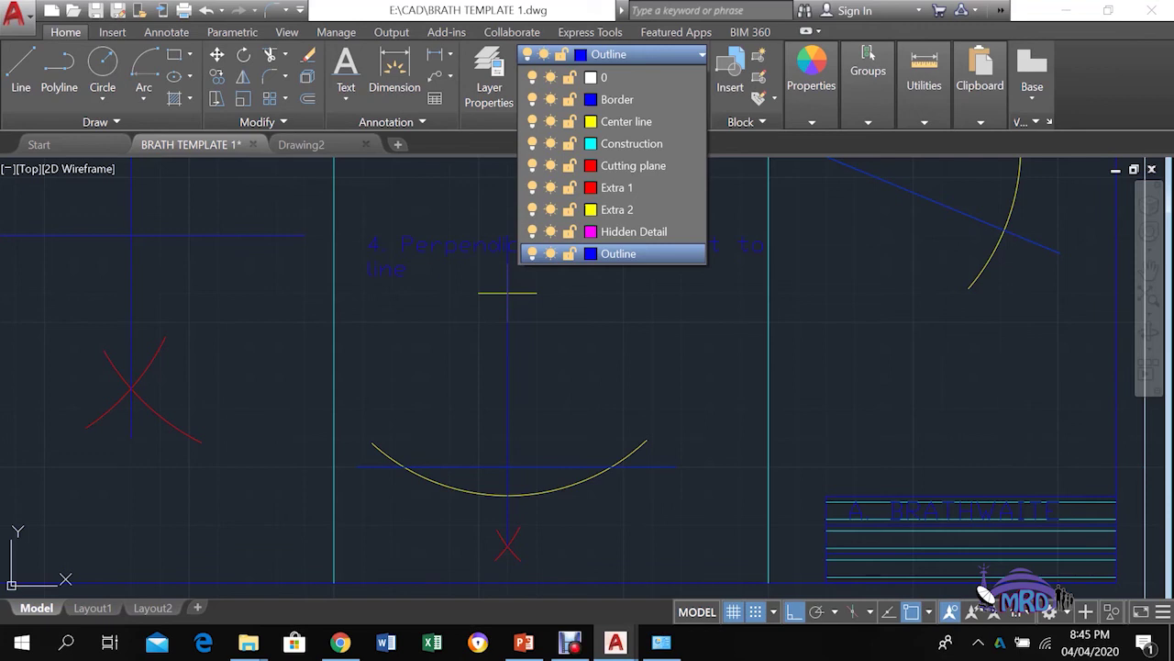
Turn off the Outline layer to examine the construction arcs and the two angle arms of the angle bisector figure
left_click(619, 254)
left_click(1148, 233)
mouse_move(991, 318)
left_mouse_down()
mouse_move(775, 360)
mouse_move(700, 480)
mouse_move(750, 522)
mouse_move(753, 560)
mouse_move(748, 549)
left_mouse_up()
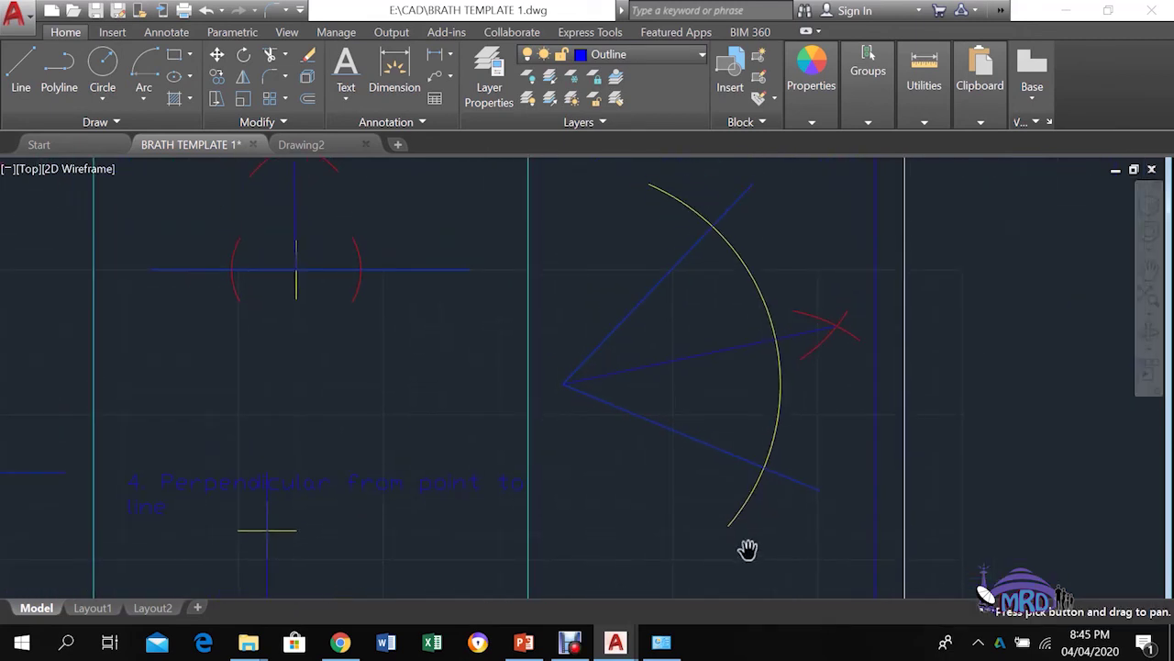
key("Escape")
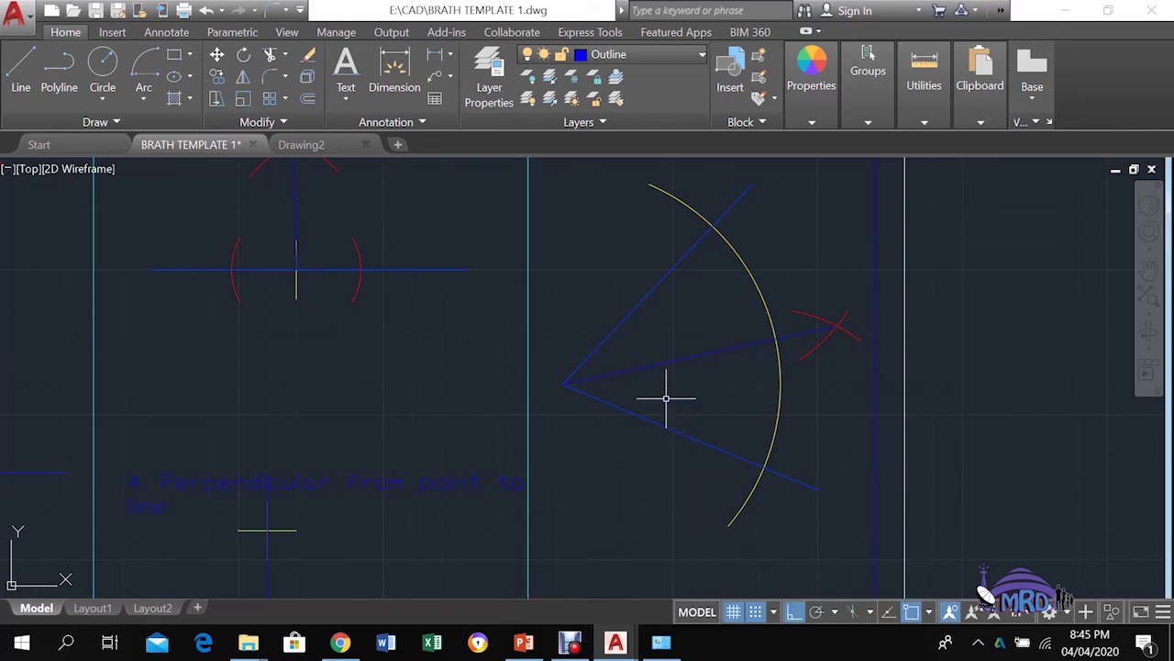
left_click(633, 54)
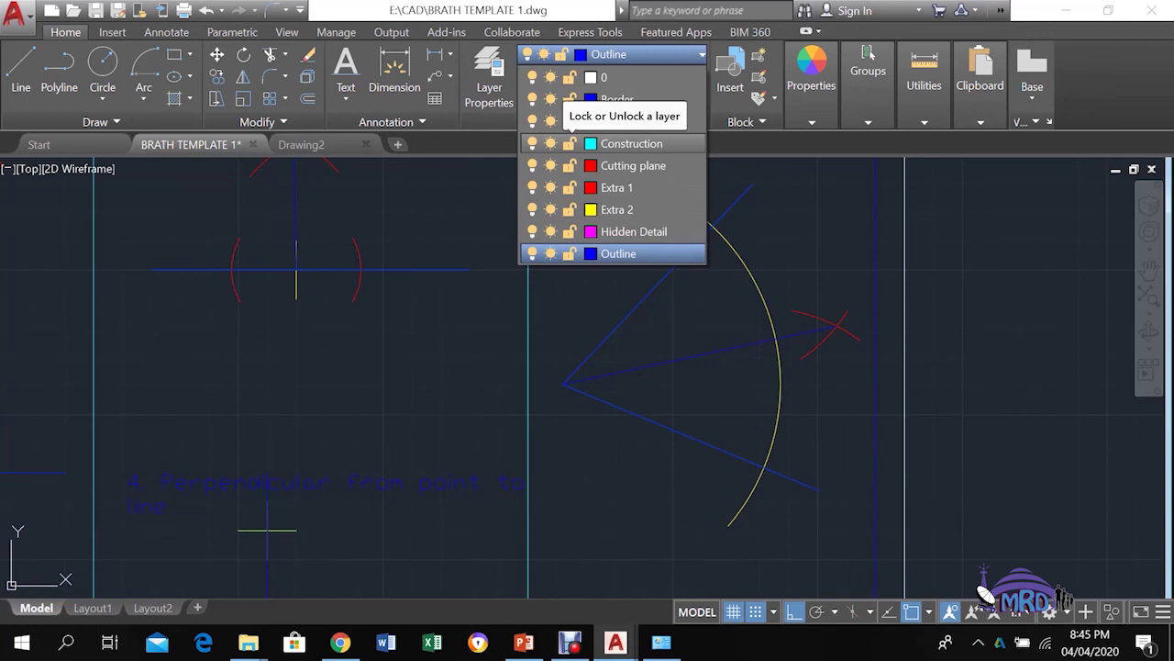
left_click(532, 253)
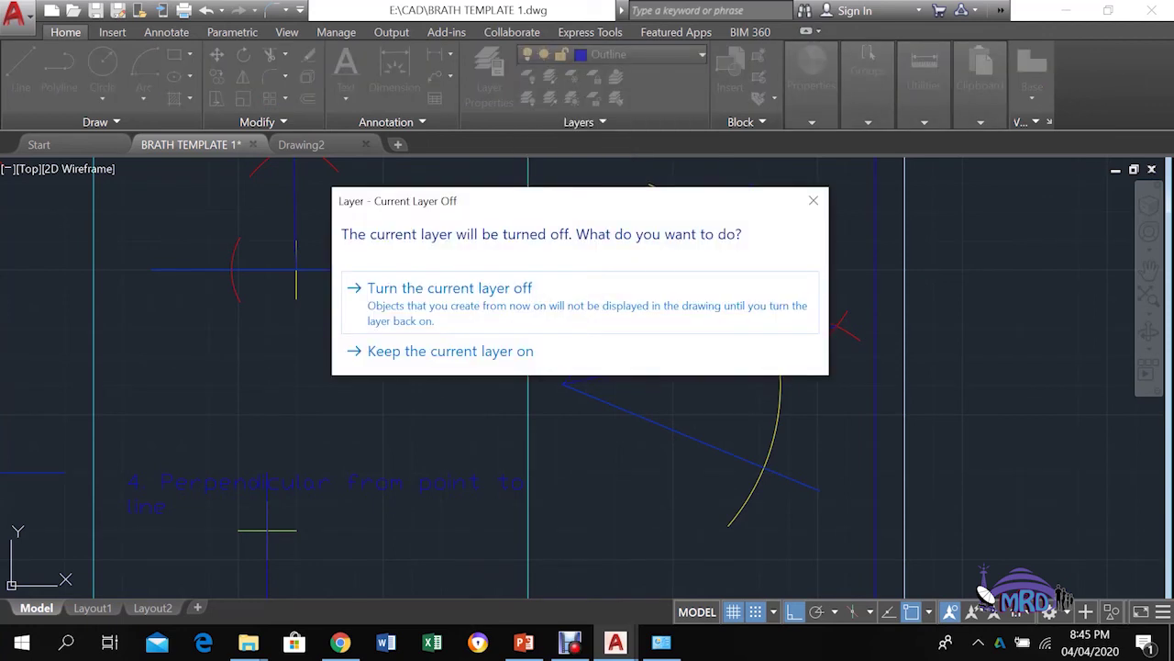
left_click(509, 286)
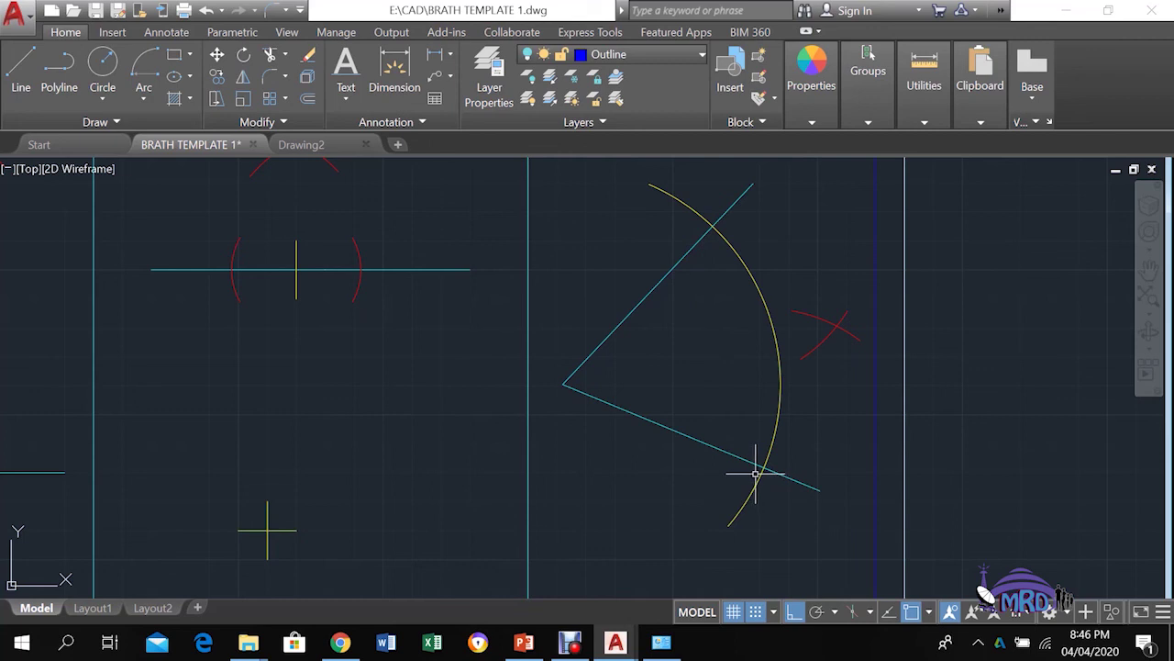
mouse_move(742, 458)
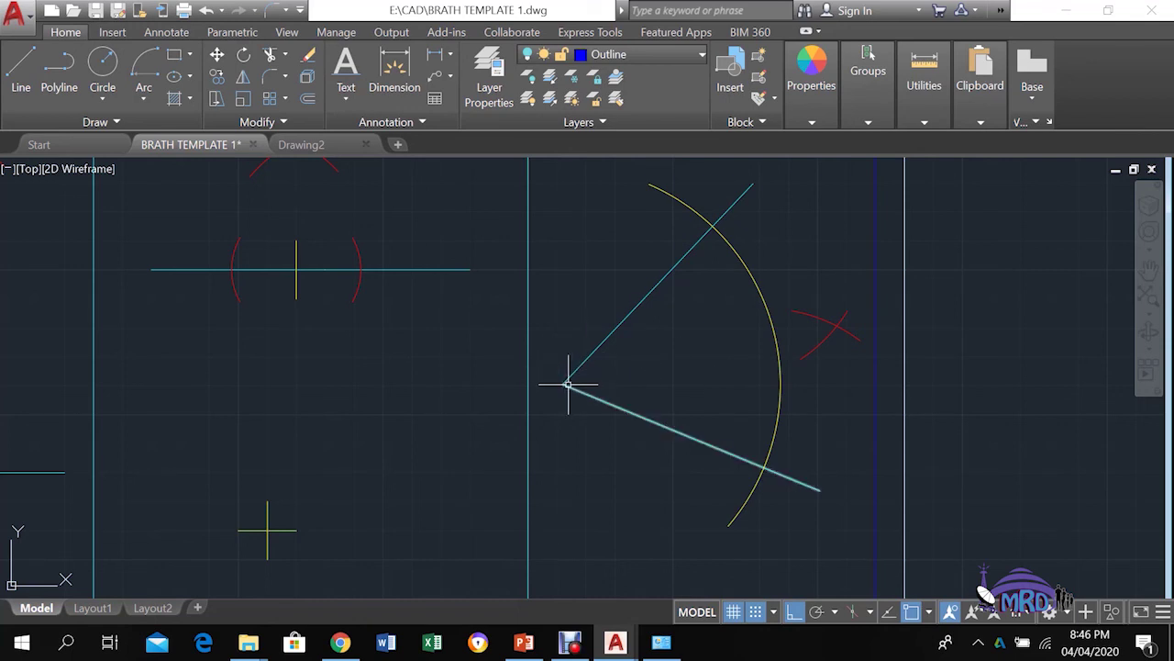
mouse_move(568, 385)
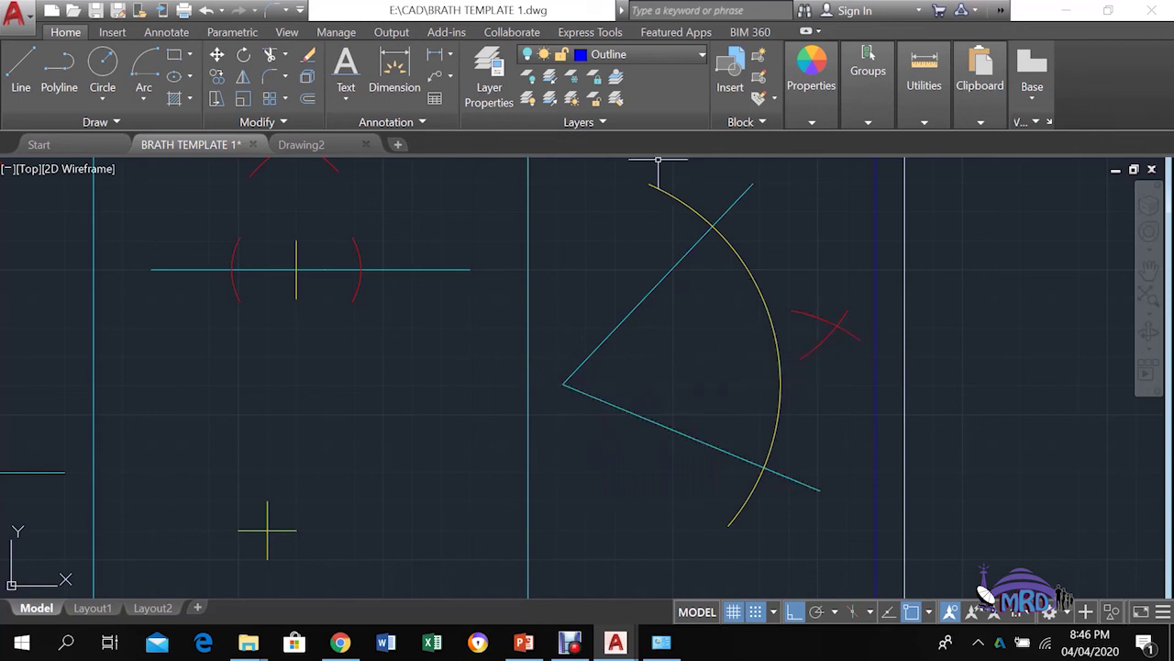
Turn the Outline layer back on to show the angle's bisecting line, and bring the whole drawing sheet into view
left_click(642, 54)
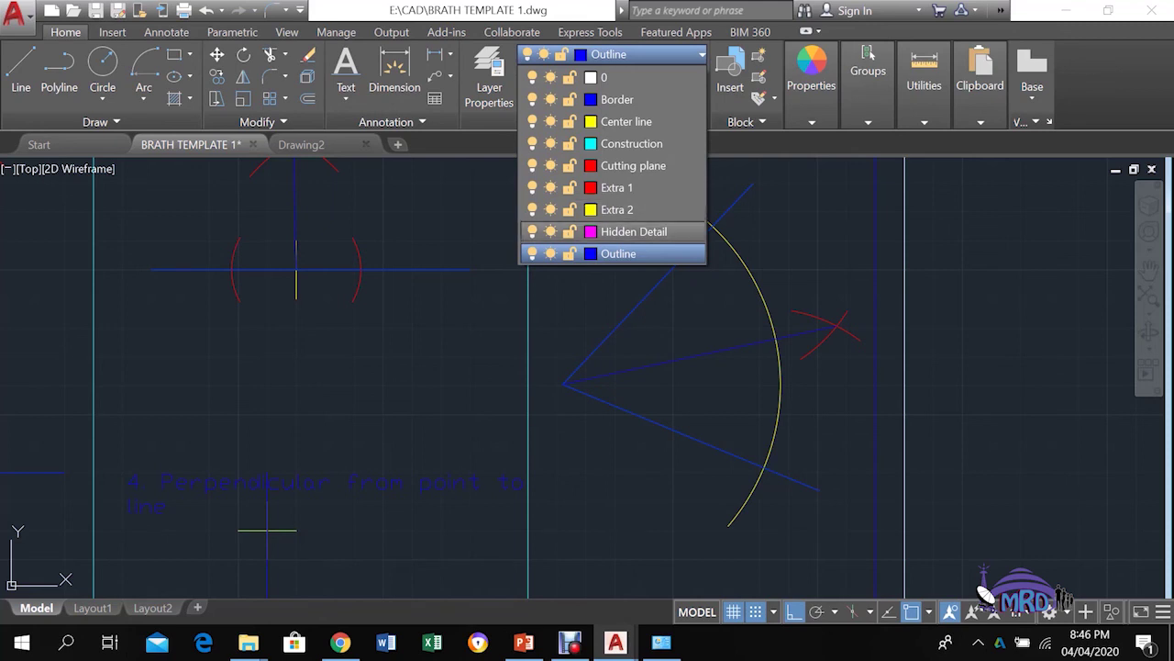
key("Return")
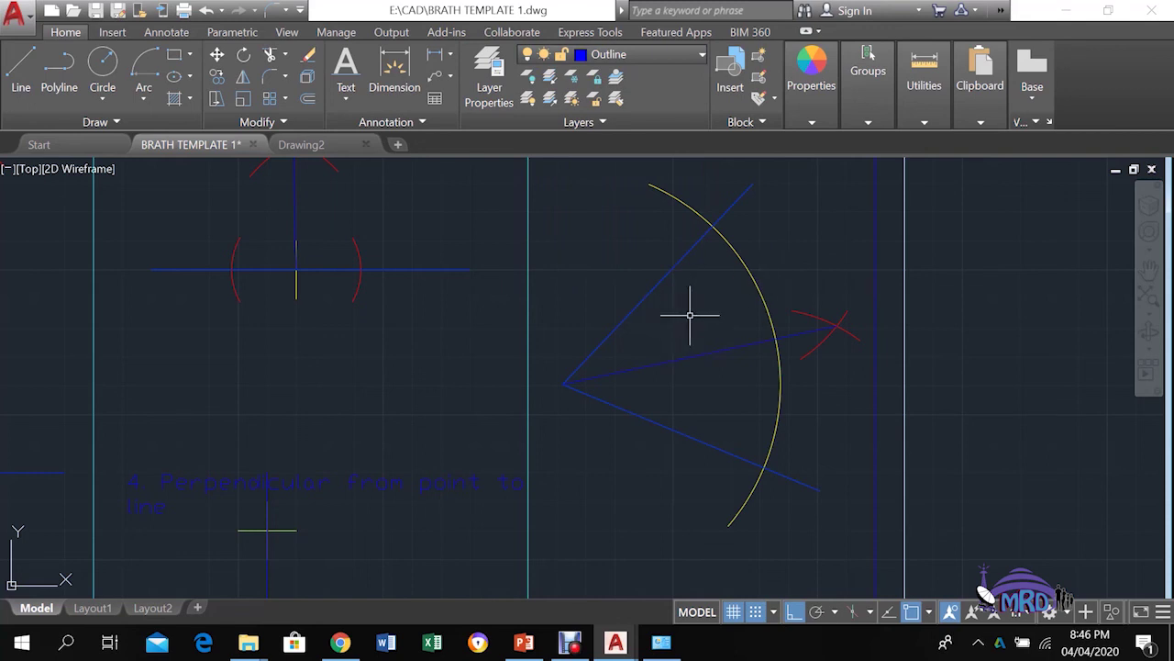
scroll(954, 271, "down", 4)
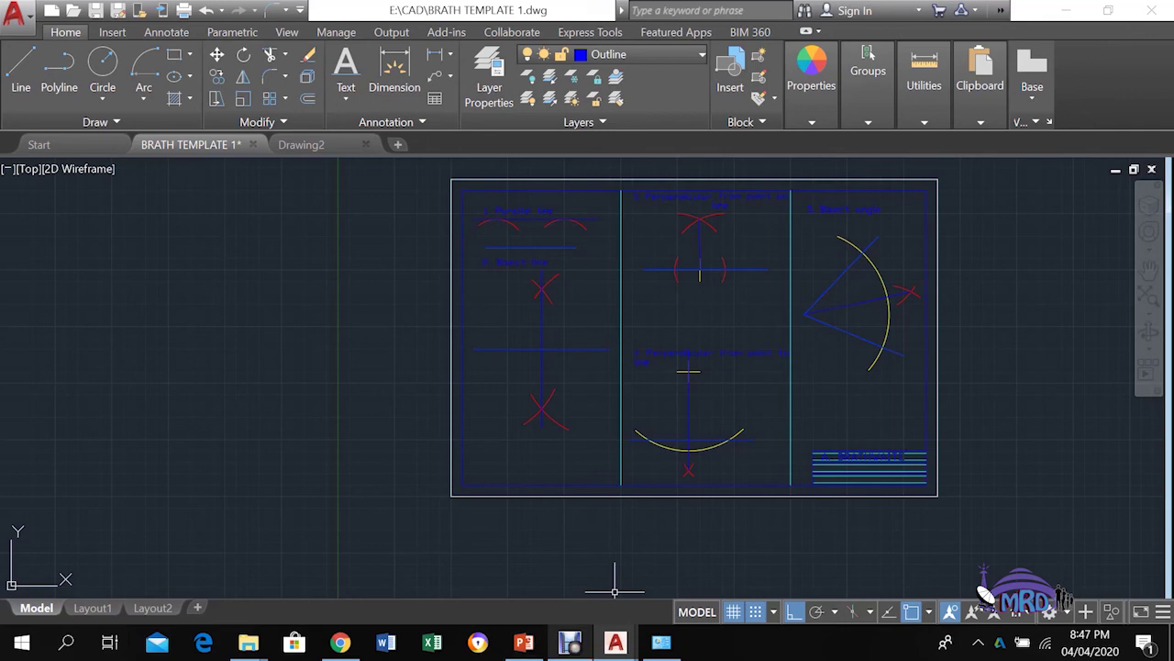
left_click(570, 642)
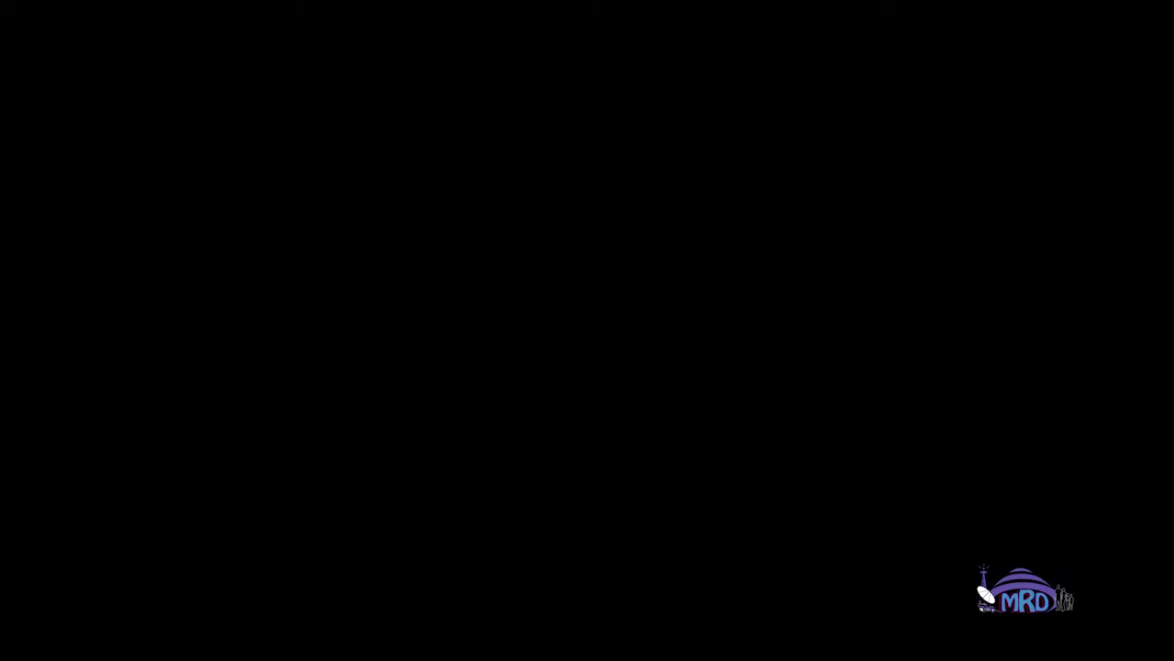